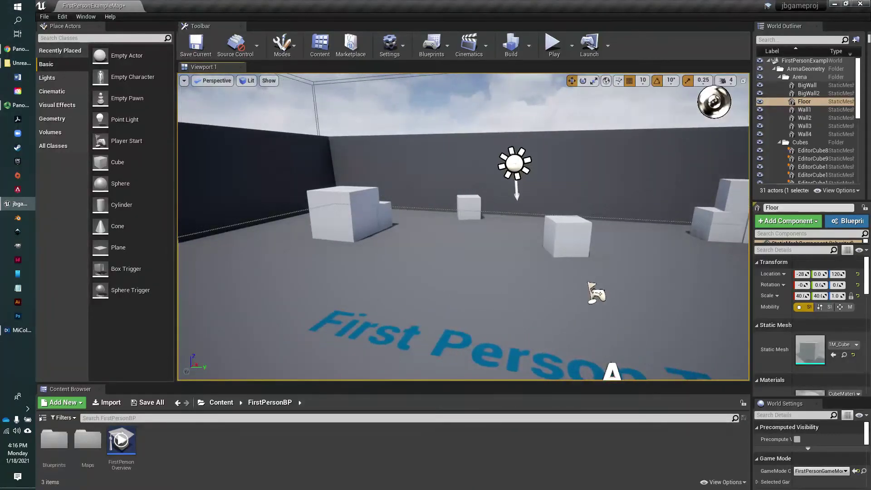
# - Look through the placeable actor categories from Lights to All Classes, including the full Volumes list, and return to Basic
pyautogui.moveTo(429, 226); pyautogui.dragTo(440, 222, button='right')
pyautogui.moveTo(476, 260); pyautogui.dragTo(438, 253, button='right')
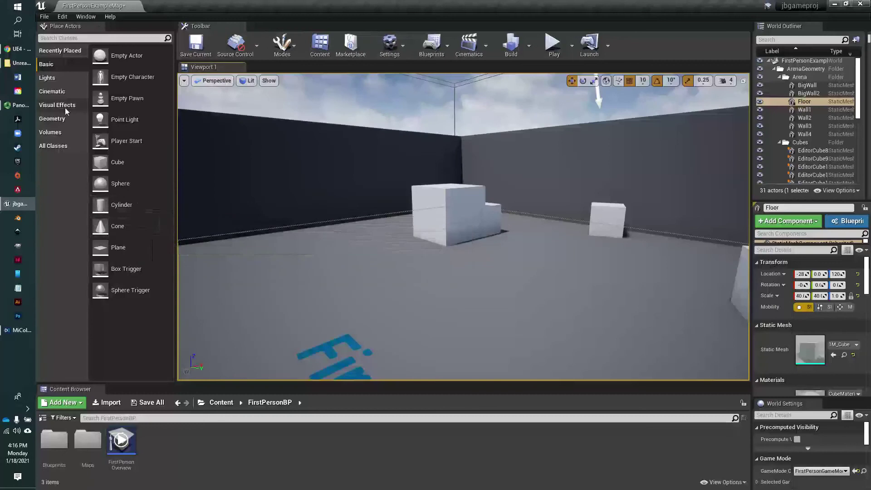
pyautogui.click(47, 78)
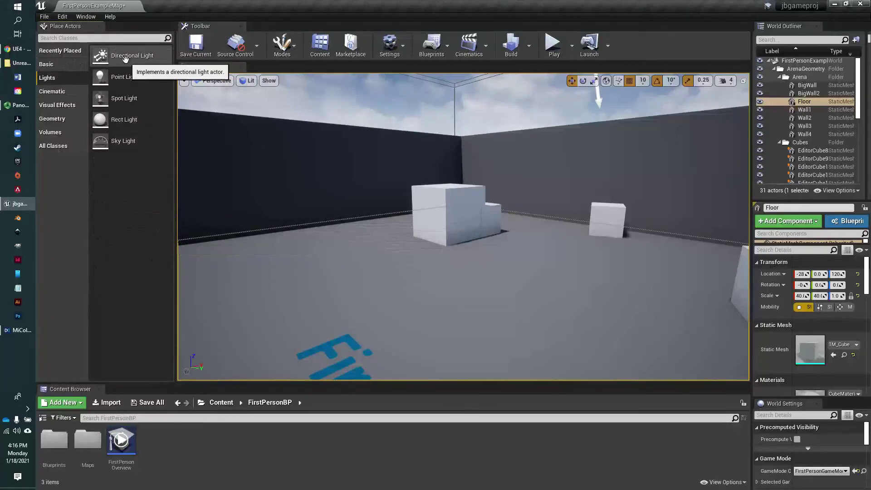
pyautogui.click(53, 93)
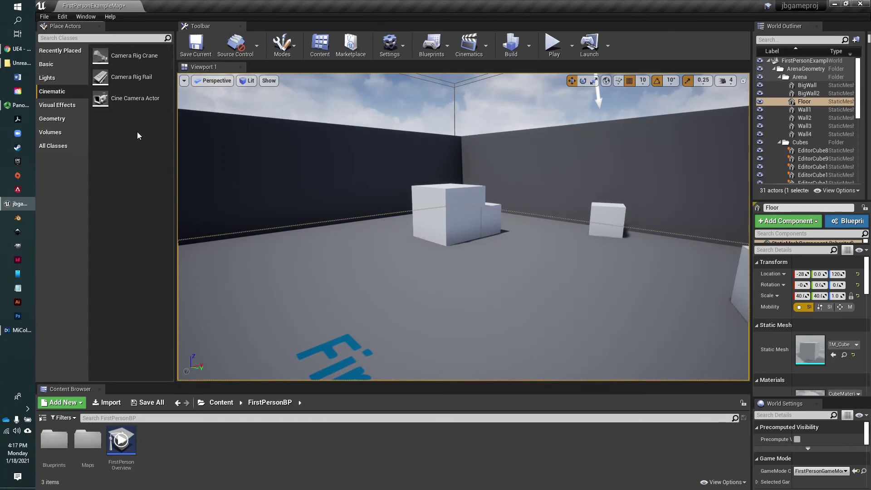
pyautogui.click(62, 107)
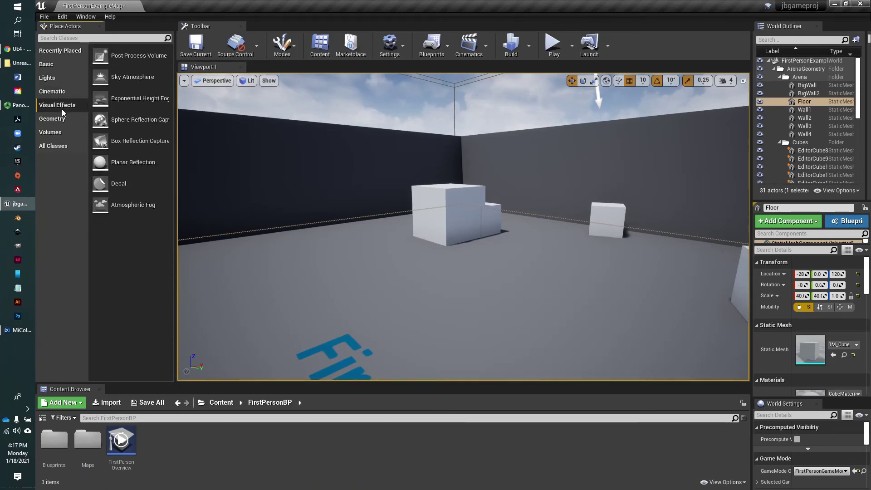
pyautogui.click(65, 121)
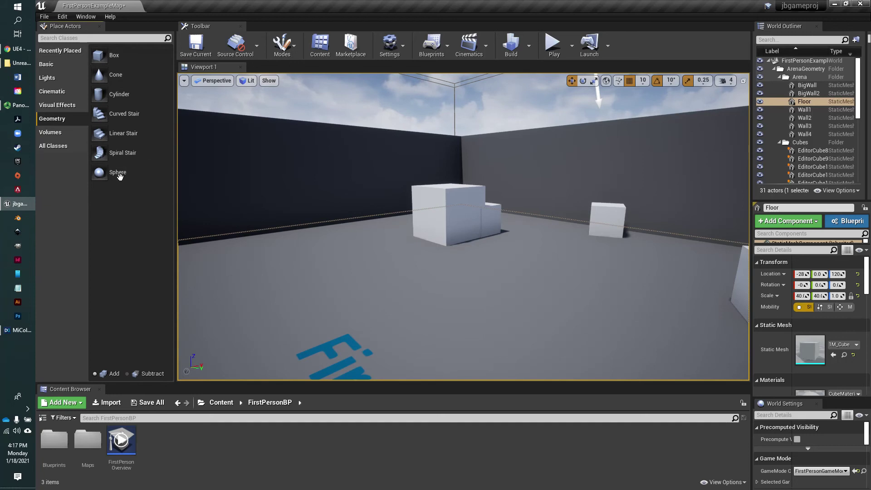
pyautogui.click(58, 136)
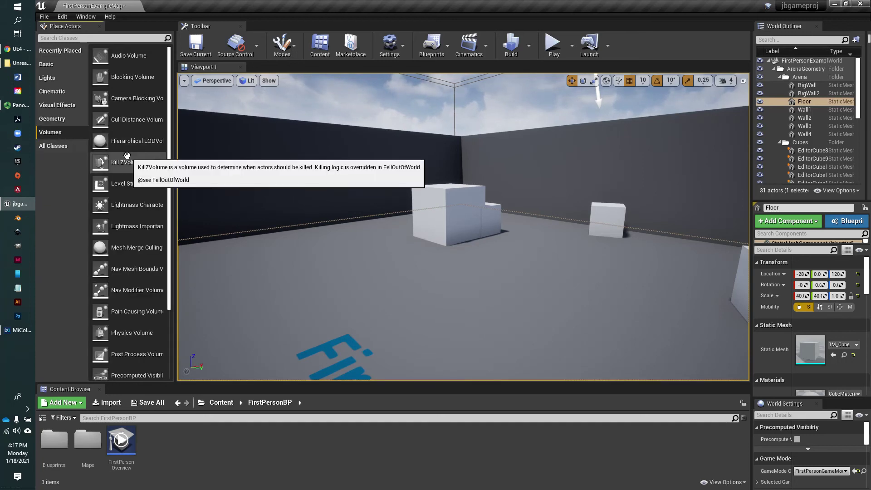
pyautogui.scroll(-3, 128, 156)
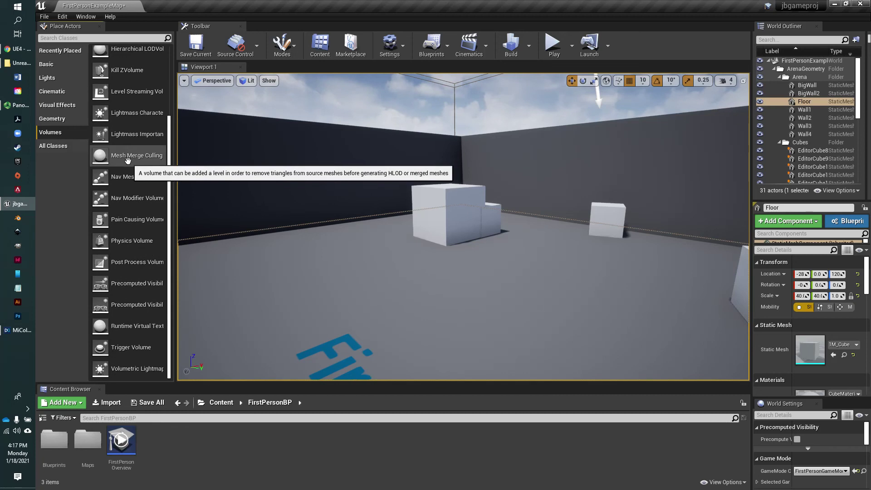
pyautogui.scroll(3, 130, 161)
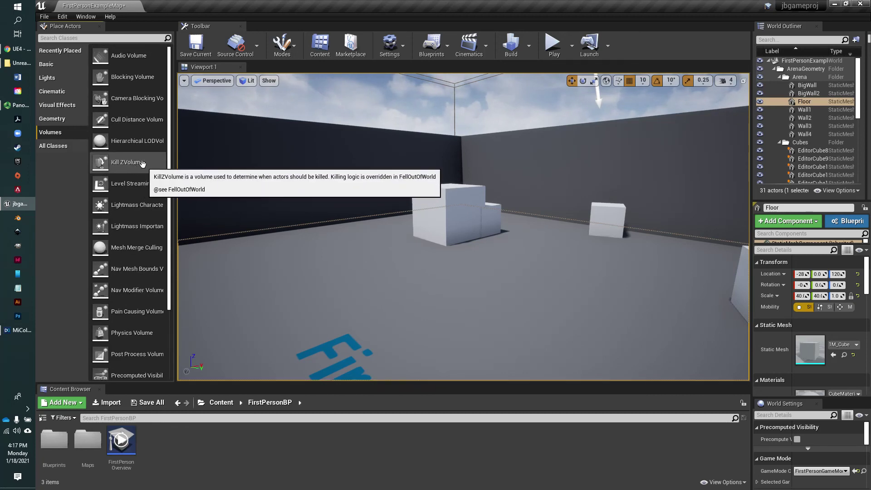
pyautogui.click(61, 147)
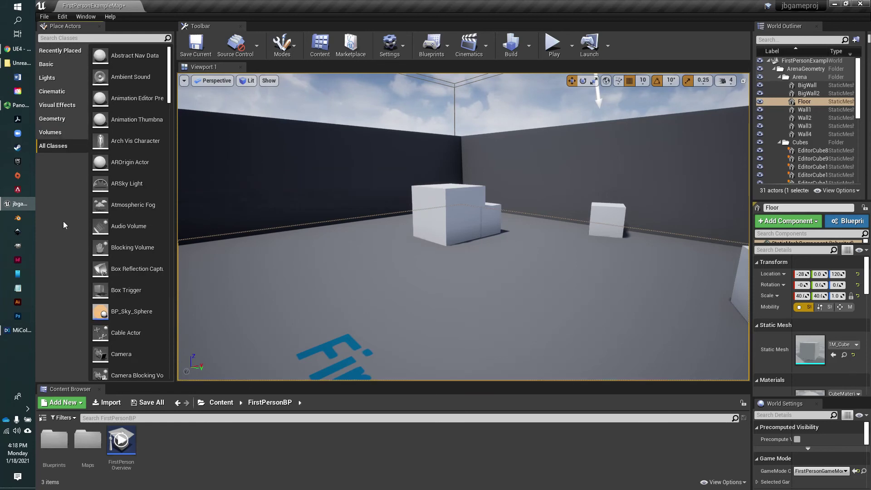
pyautogui.click(49, 68)
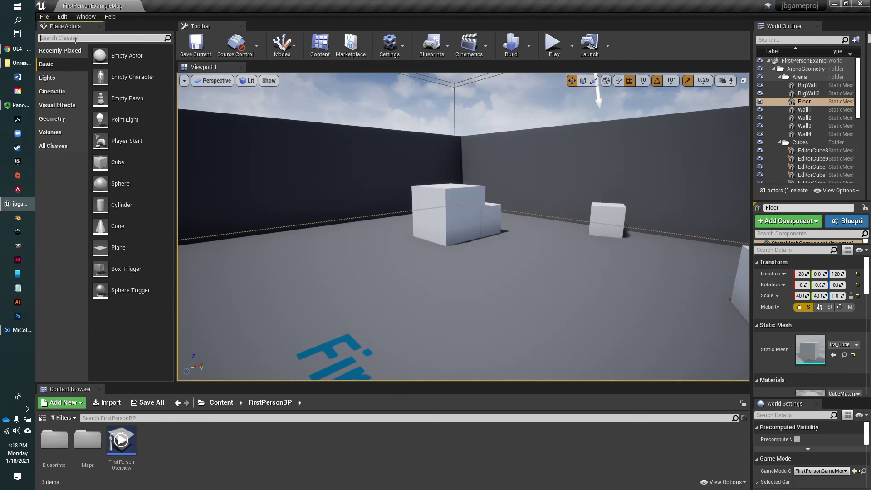
# - Search the placeable actors for "cube" and place a Cube on the floor near the First Person text
pyautogui.click(85, 39)
pyautogui.write('cobe')
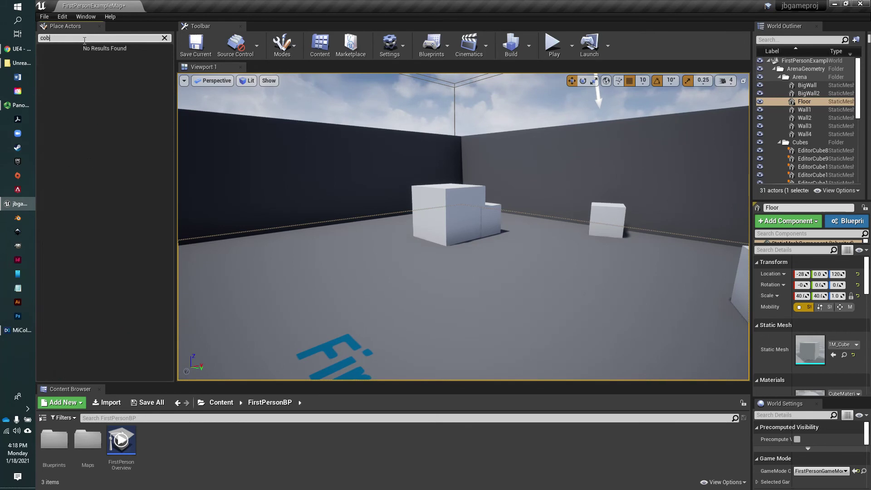
pyautogui.press('BackSpace')
pyautogui.press('BackSpace')
pyautogui.press('BackSpace')
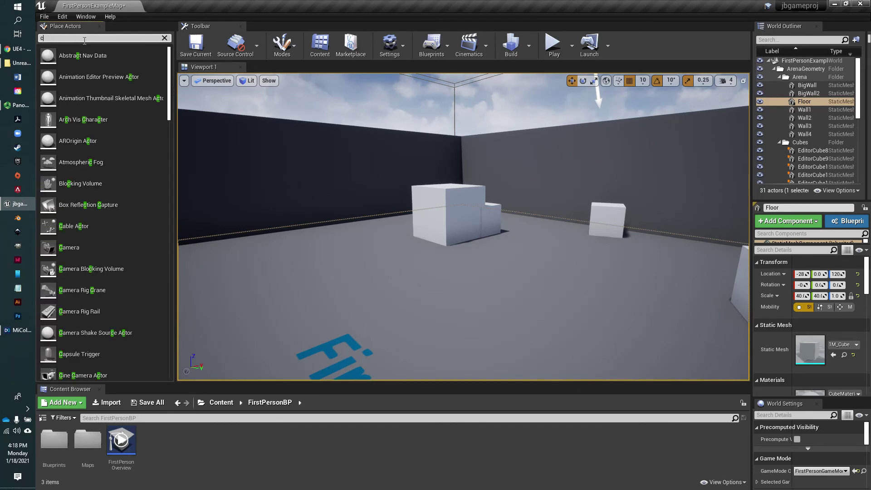
pyautogui.write('ube')
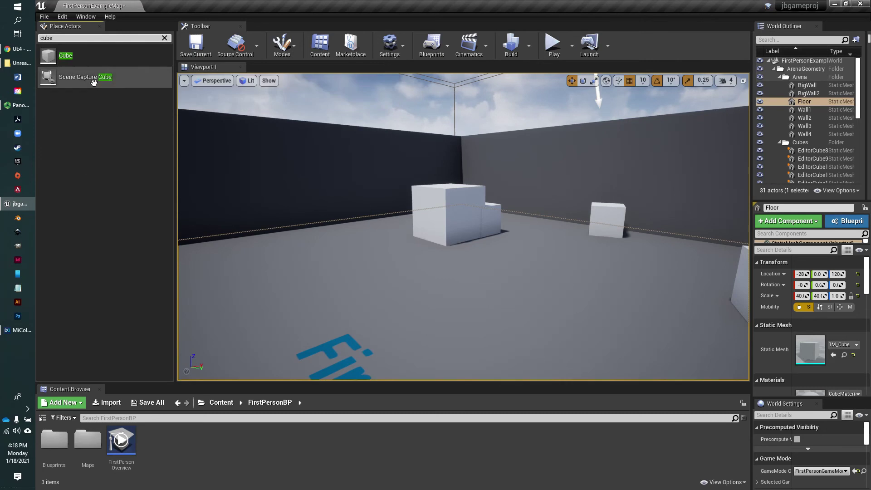
pyautogui.moveTo(64, 55); pyautogui.dragTo(370, 268)
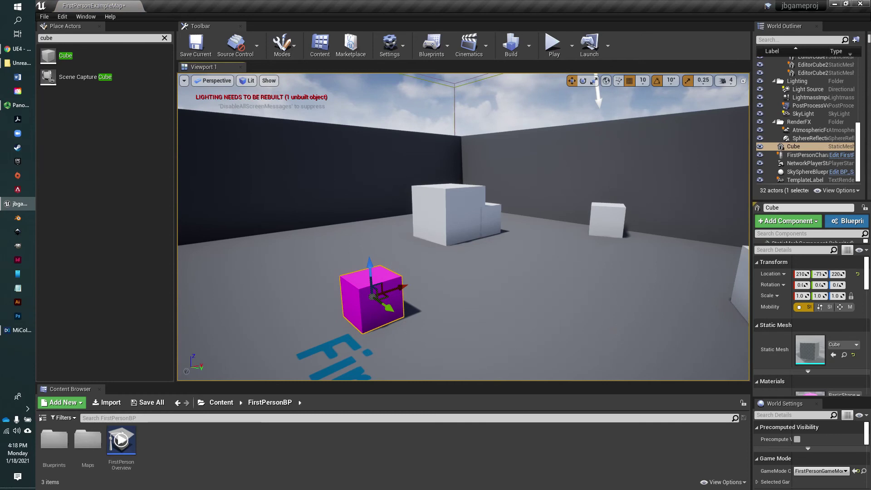
# - Assign BaseMaterial to the new cube's Element 0 material slot and clear the actor search
pyautogui.scroll(-3, 810, 325)
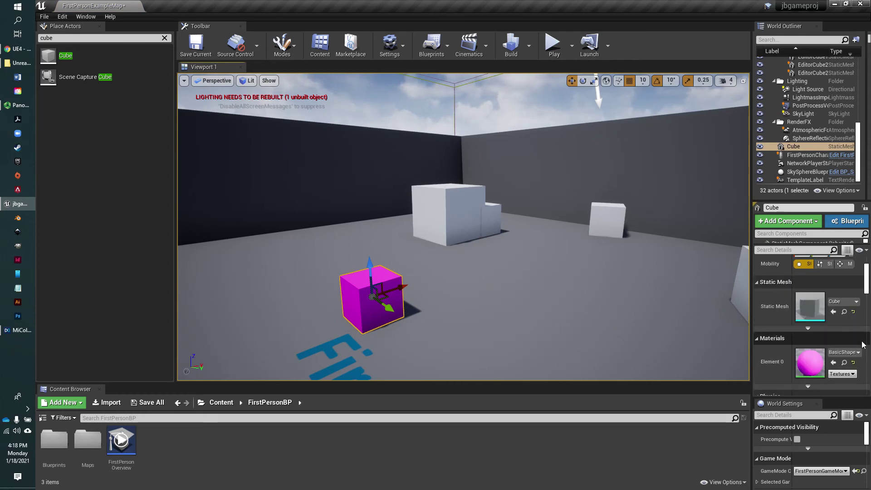
pyautogui.click(843, 352)
pyautogui.click(769, 226)
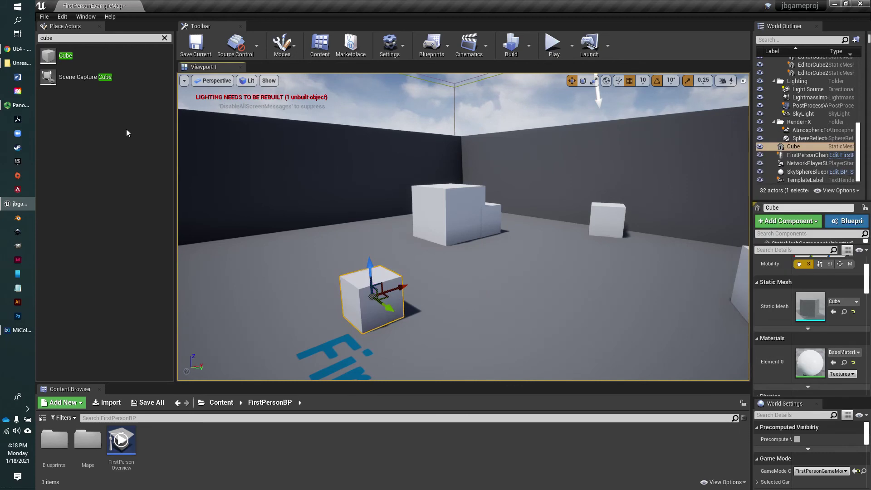
pyautogui.click(165, 38)
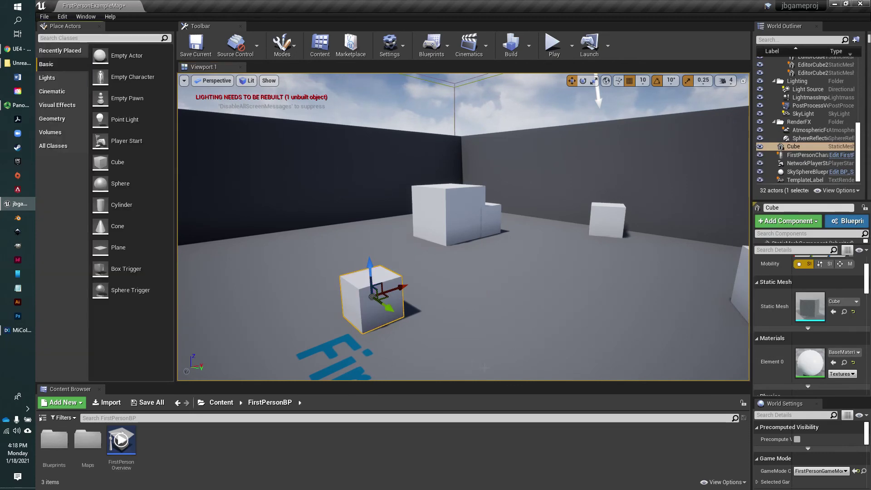
# - Move the cube vertically and across several axes, ending on the floor at about X 300, Y -590, Z 220
pyautogui.moveTo(463, 227); pyautogui.dragTo(443, 264, button='right')
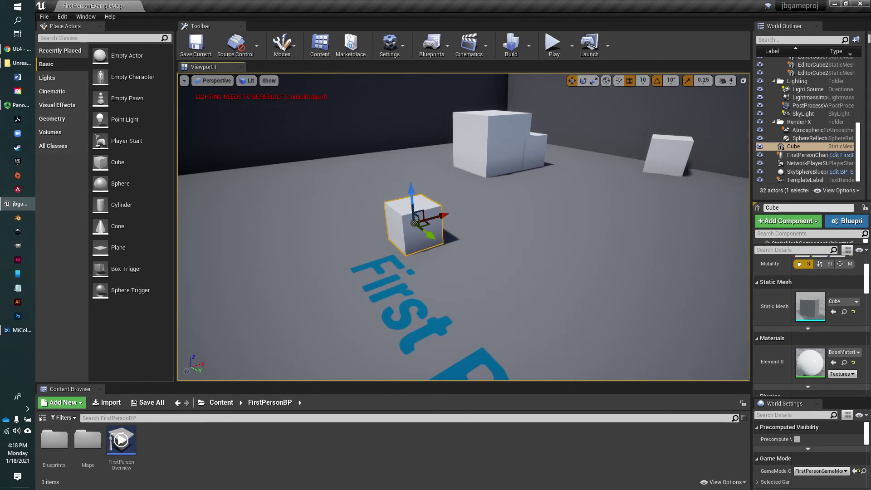
pyautogui.moveTo(412, 189); pyautogui.dragTo(407, 138)
pyautogui.moveTo(440, 172); pyautogui.dragTo(409, 258)
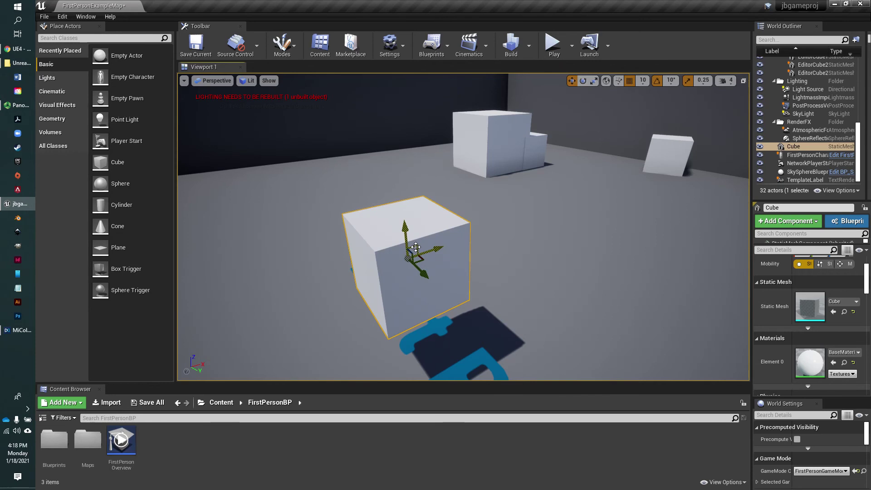
pyautogui.moveTo(415, 247); pyautogui.dragTo(487, 240)
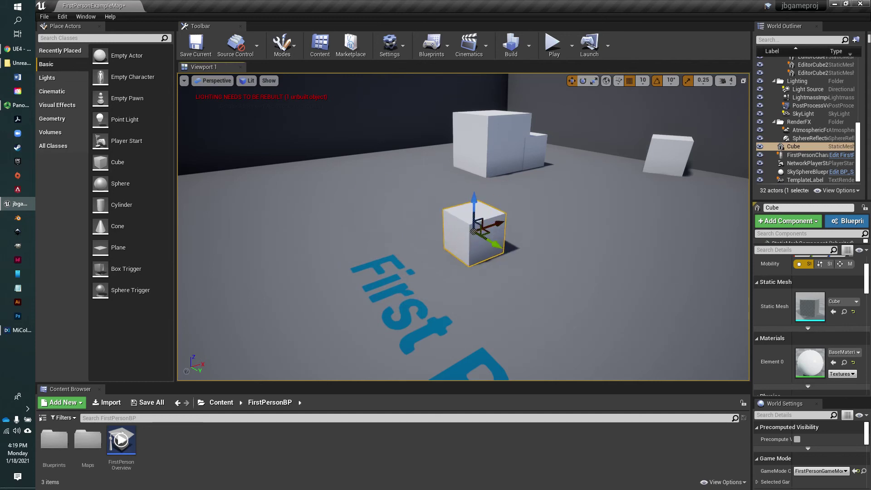
# - Widen the World Outliner and Details area and bring the cube's full Transform values into view
pyautogui.moveTo(487, 240); pyautogui.dragTo(470, 272, button='right')
pyautogui.press('w')
pyautogui.press('w')
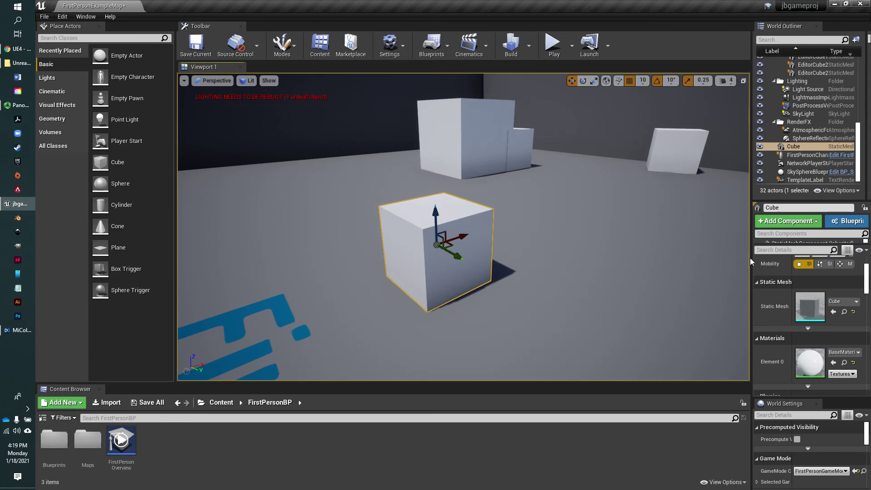
pyautogui.moveTo(750, 258); pyautogui.dragTo(606, 257)
pyautogui.scroll(3, 690, 290)
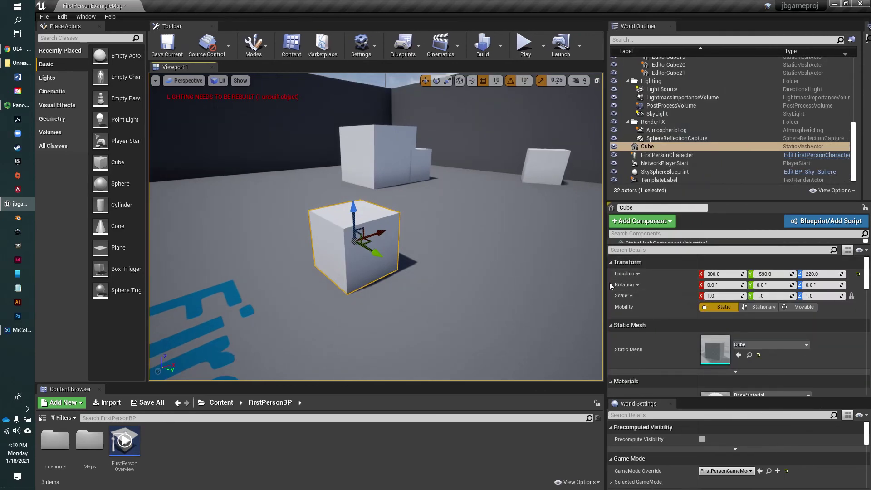
# - Rename the selected cube as HomeCube and select it by its new name in the World Outliner
pyautogui.click(649, 148)
pyautogui.click(633, 207)
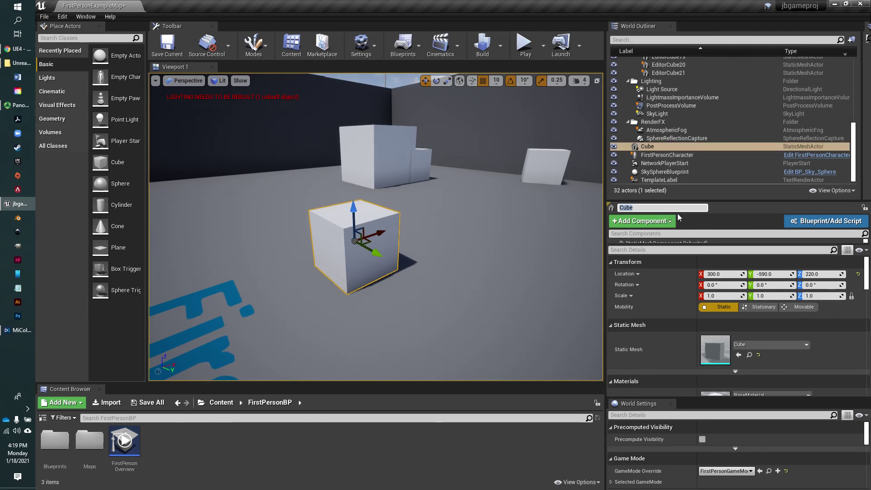
pyautogui.write('HomeCu')
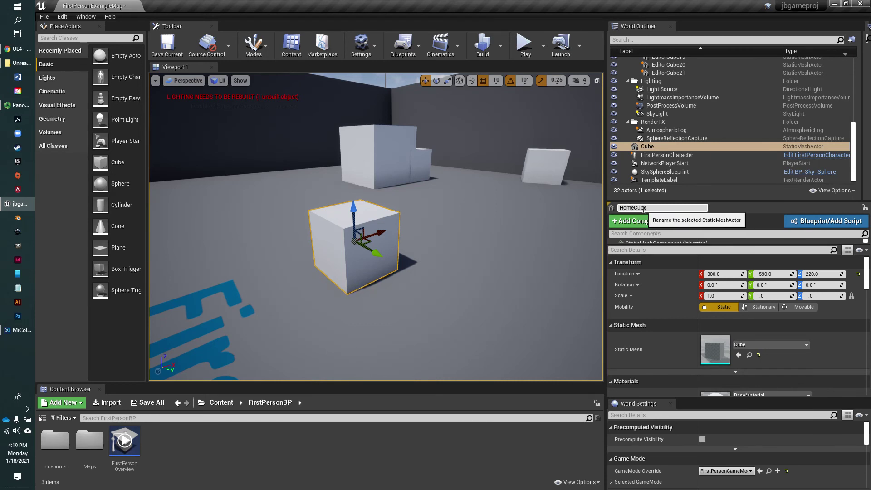
pyautogui.press('Return')
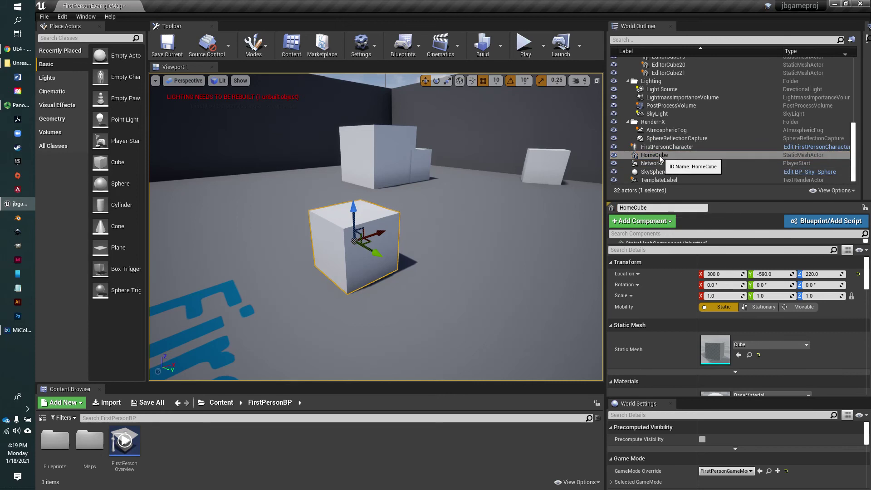
pyautogui.click(660, 155)
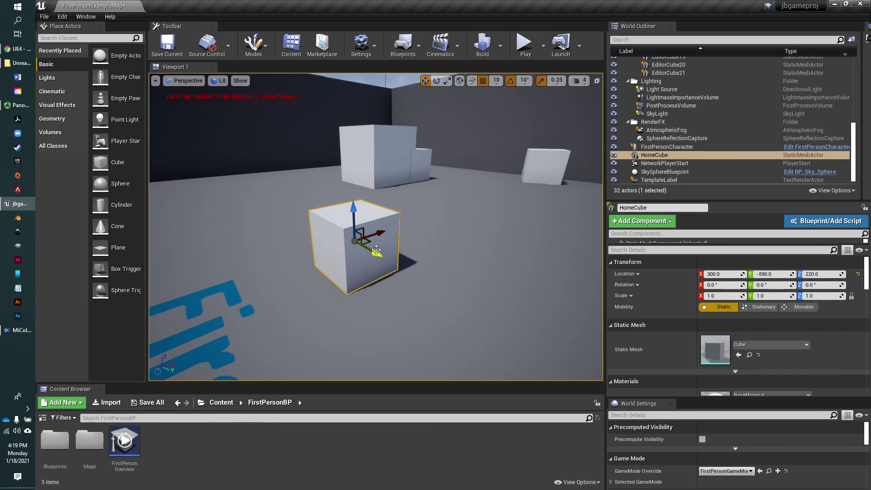
# - Shift HomeCube along its Y axis and adjust its location values to X 282, Y -594 and Z 234
pyautogui.moveTo(376, 254); pyautogui.dragTo(378, 259)
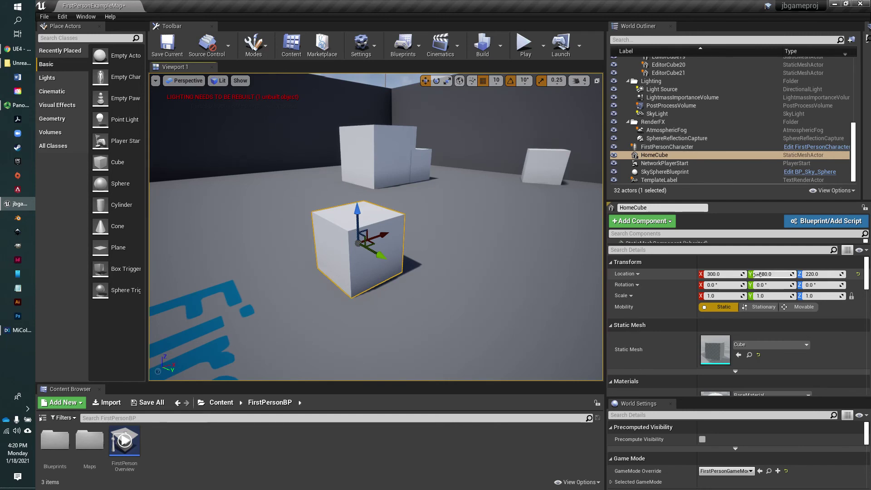
pyautogui.moveTo(761, 275); pyautogui.dragTo(753, 275)
pyautogui.moveTo(813, 274); pyautogui.dragTo(820, 275)
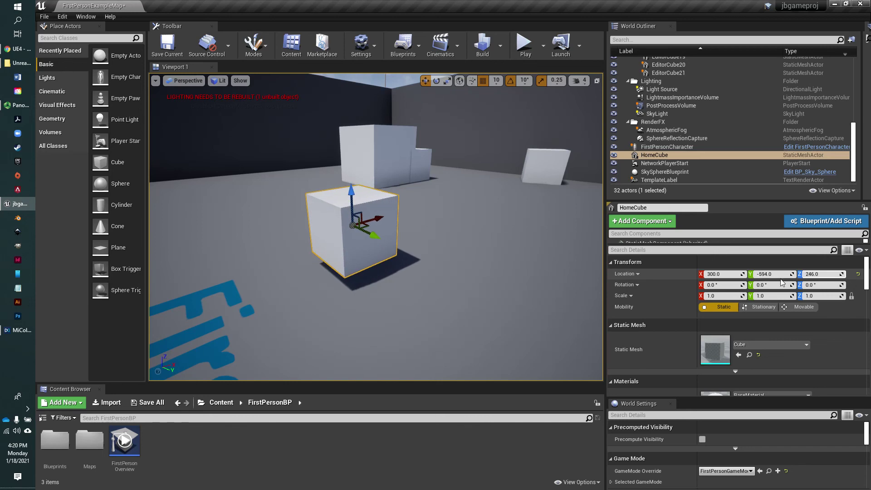
pyautogui.moveTo(726, 275); pyautogui.dragTo(697, 277)
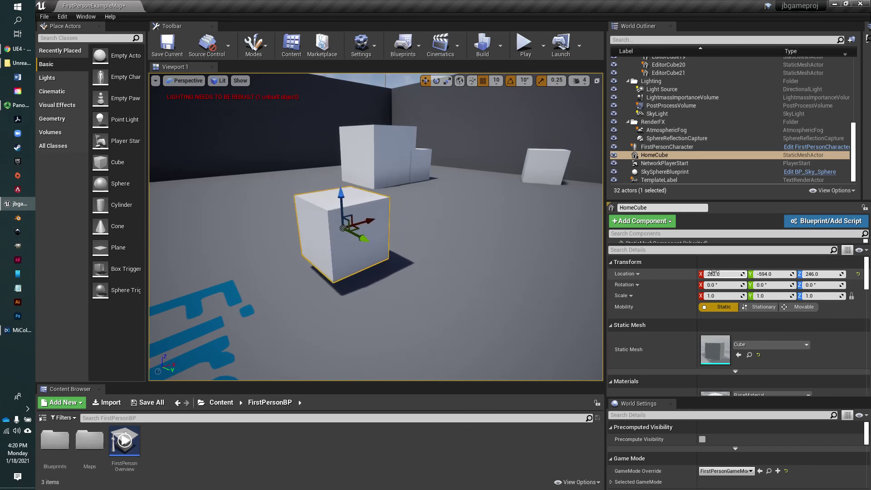
pyautogui.moveTo(843, 275); pyautogui.dragTo(838, 274)
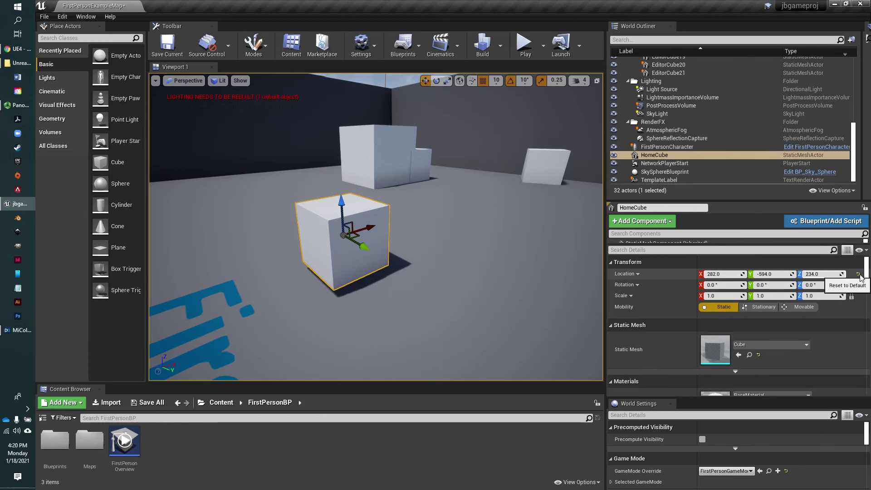
# - Reset HomeCube's location to default and move it above the floor text to Y -300 and Z 220
pyautogui.click(859, 275)
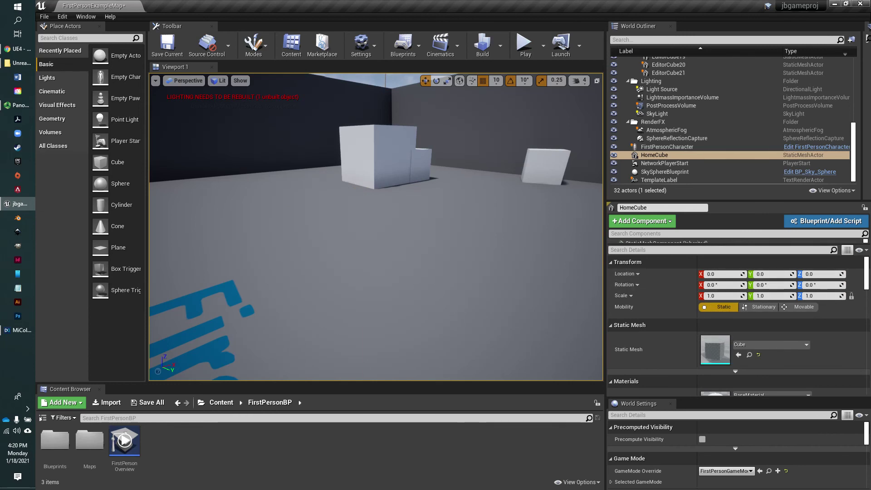
pyautogui.moveTo(409, 223); pyautogui.dragTo(245, 245, button='right')
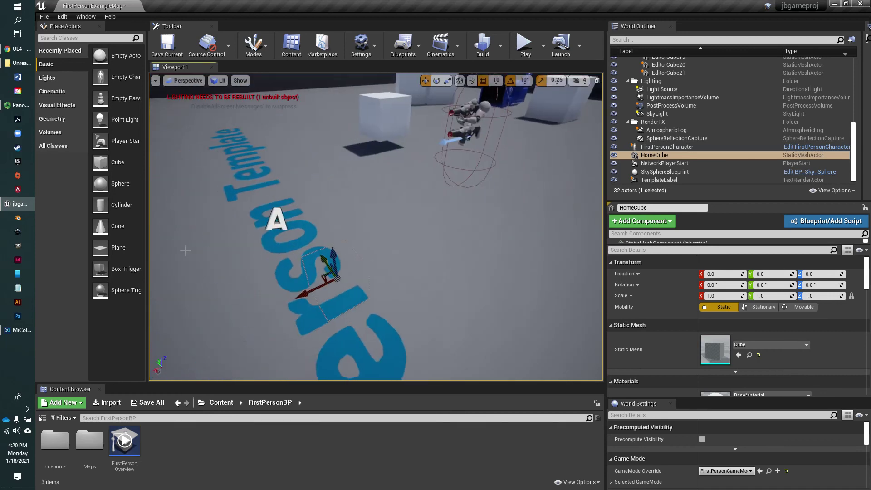
pyautogui.moveTo(186, 250); pyautogui.dragTo(152, 256, button='right')
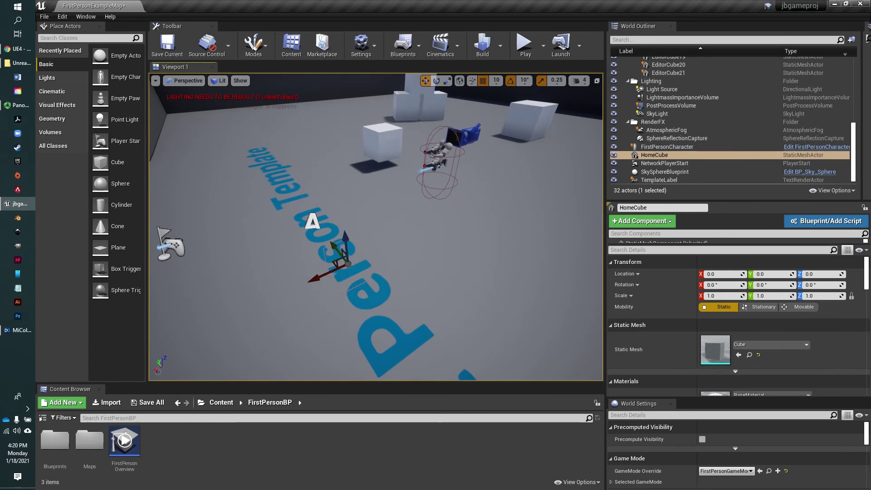
pyautogui.moveTo(349, 246); pyautogui.dragTo(427, 275)
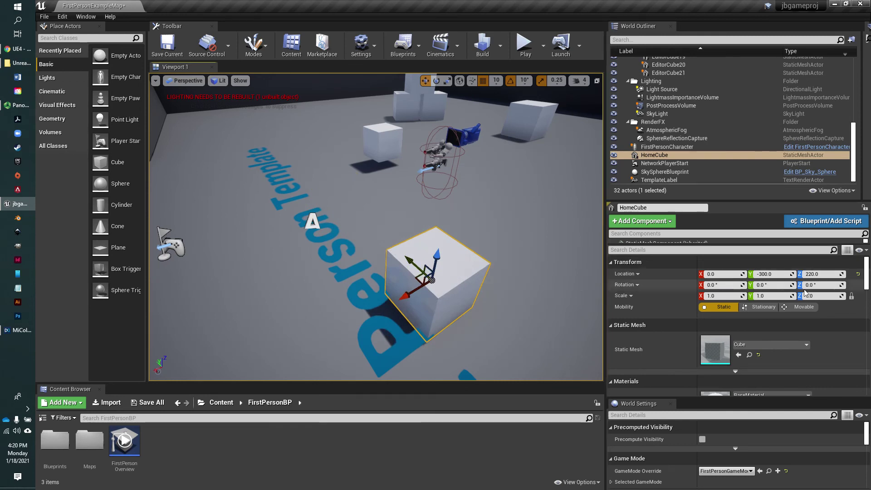
# - Try rotating HomeCube around its X and Y axes and reset its rotation to default
pyautogui.moveTo(716, 285); pyautogui.dragTo(785, 285)
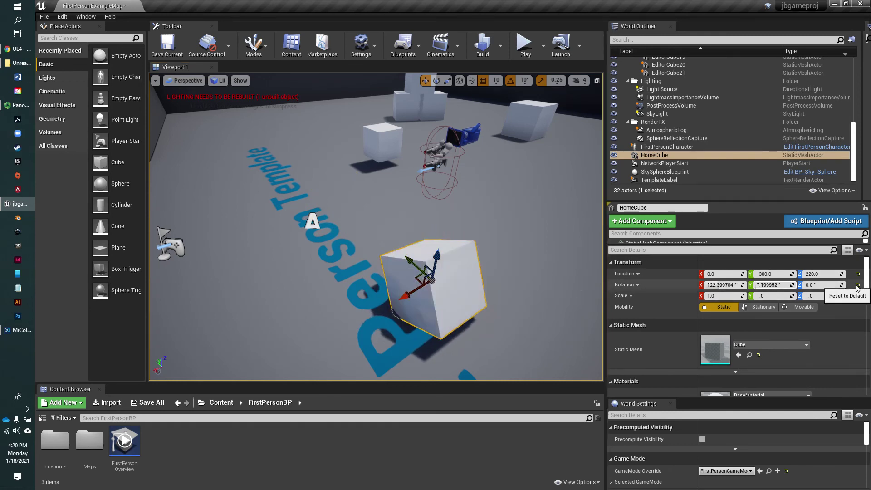
pyautogui.click(858, 286)
# - Scale HomeCube uniformly to 1.3275, unlock its proportions, and set its scale to X 1.91 and Y 0.3225
pyautogui.moveTo(711, 296); pyautogui.dragTo(716, 296)
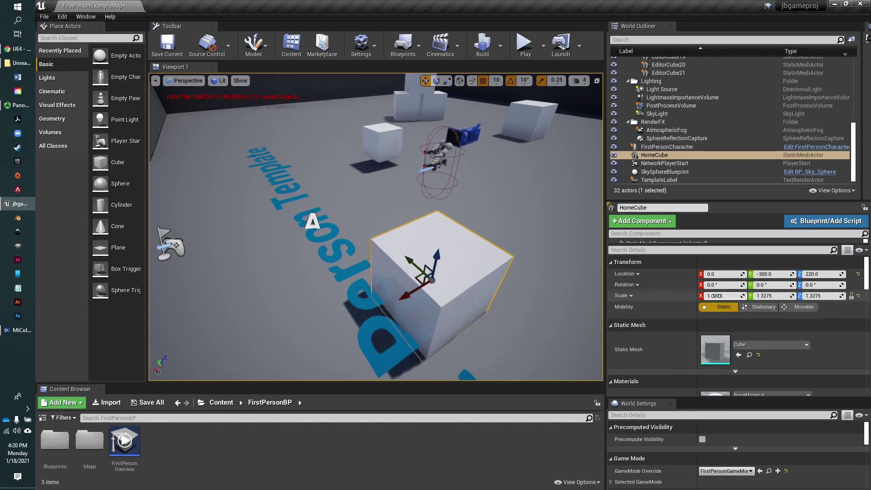
pyautogui.click(852, 298)
pyautogui.moveTo(710, 296)
pyautogui.mouseDown()
pyautogui.moveTo(754, 296)
pyautogui.moveTo(717, 296)
pyautogui.mouseUp()
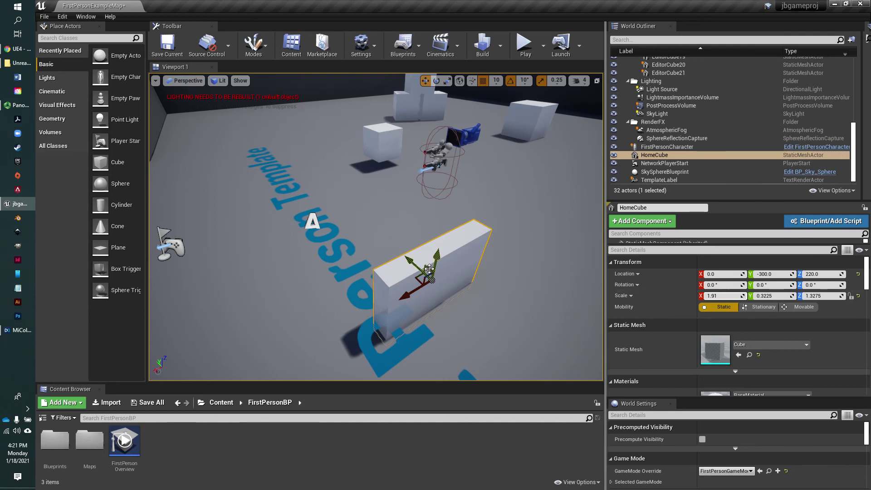
# - Cycle through the rotate, scale and move gizmos and move HomeCube along its Y axis to -270
pyautogui.press('e')
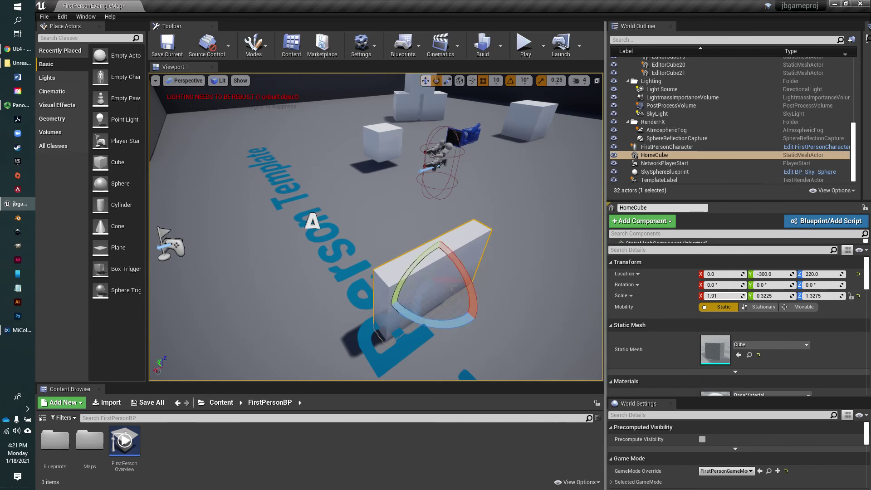
pyautogui.press('r')
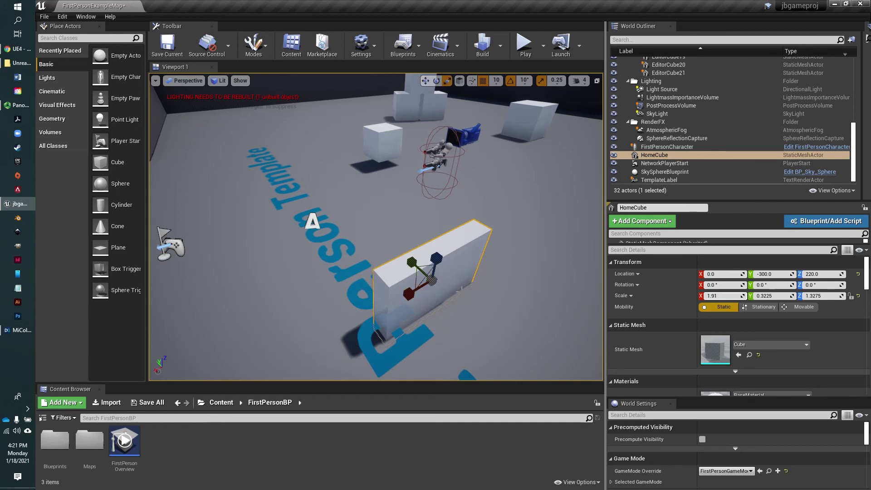
pyautogui.press('w')
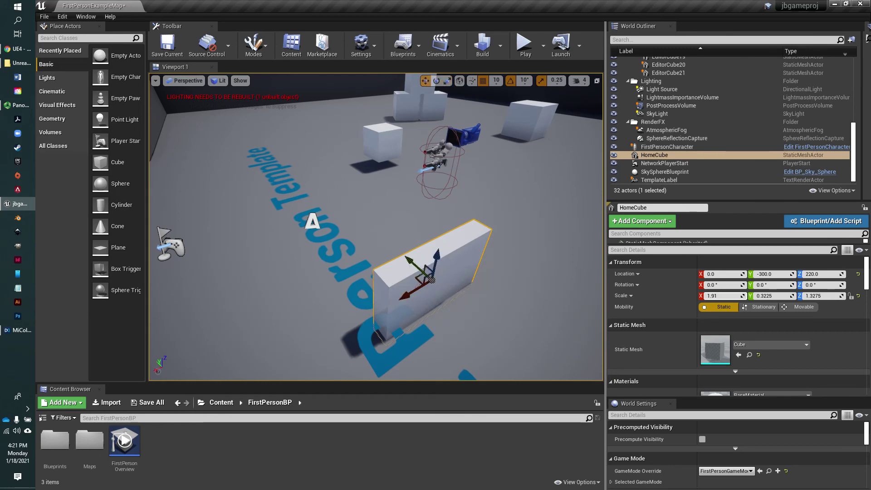
pyautogui.moveTo(417, 268); pyautogui.dragTo(400, 256)
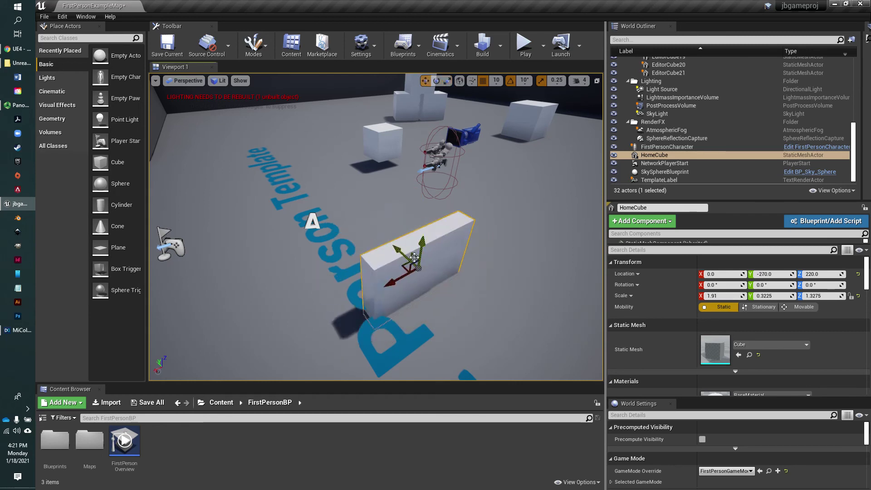
# - Try rotating HomeCube around all three axes with the rotate gizmo and reset its rotation to default
pyautogui.press('e')
pyautogui.moveTo(441, 308); pyautogui.dragTo(413, 309)
pyautogui.moveTo(433, 240); pyautogui.dragTo(442, 275)
pyautogui.moveTo(398, 248); pyautogui.dragTo(380, 290)
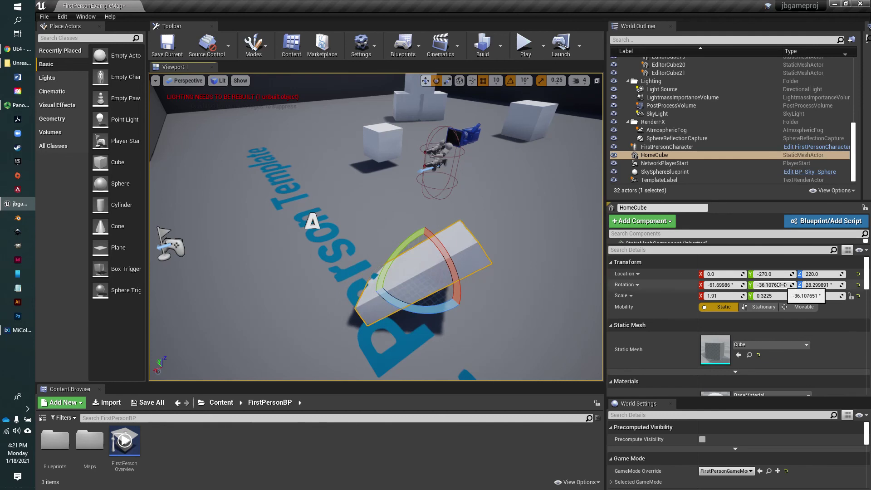
pyautogui.click(858, 285)
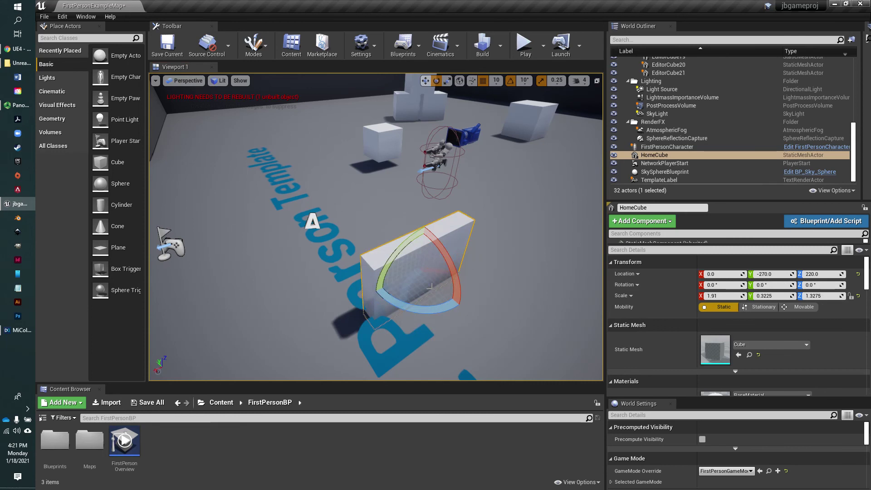
# - Scale HomeCube into a wall with the scale gizmo, using X 4.0, Y 0.25 and Z 3.0
pyautogui.press('r')
pyautogui.moveTo(414, 250); pyautogui.dragTo(354, 301)
pyautogui.moveTo(423, 245); pyautogui.dragTo(412, 266)
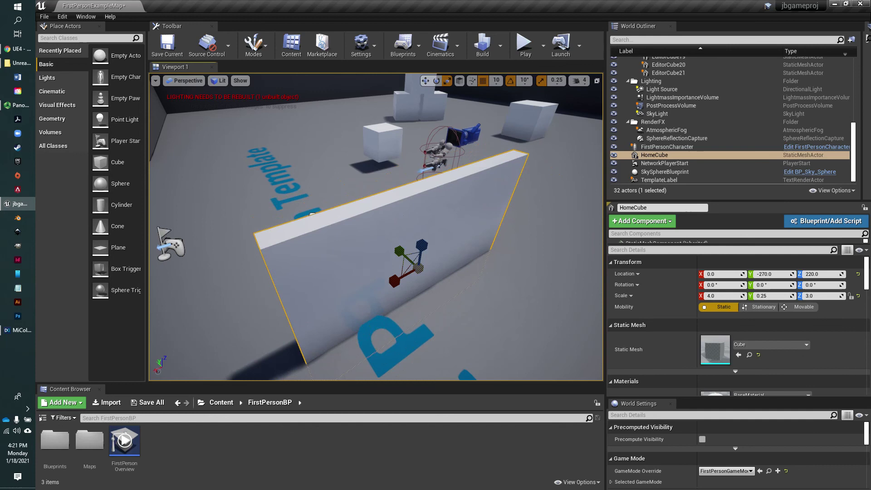
# - Move the wall-shaped HomeCube with the move gizmo to X -100, Y -260 and Z 310
pyautogui.press('w')
pyautogui.moveTo(408, 255); pyautogui.dragTo(435, 251)
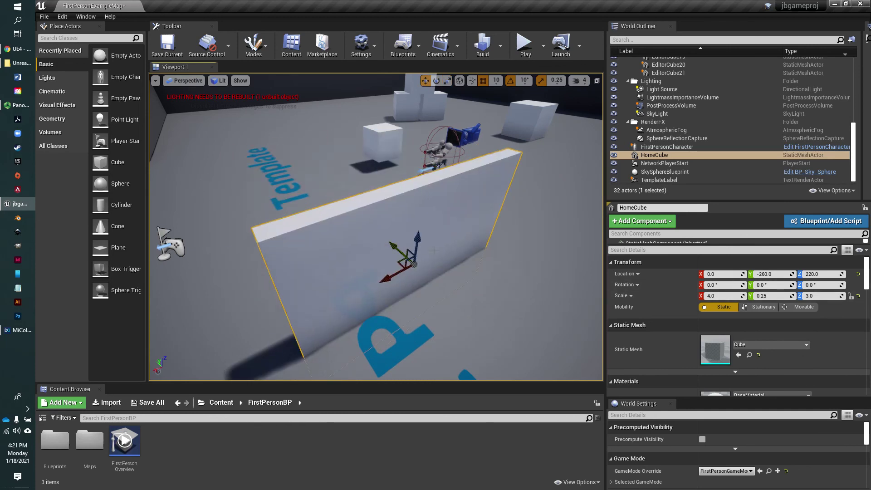
pyautogui.moveTo(386, 278); pyautogui.dragTo(432, 255)
pyautogui.moveTo(431, 255); pyautogui.dragTo(303, 274, button='right')
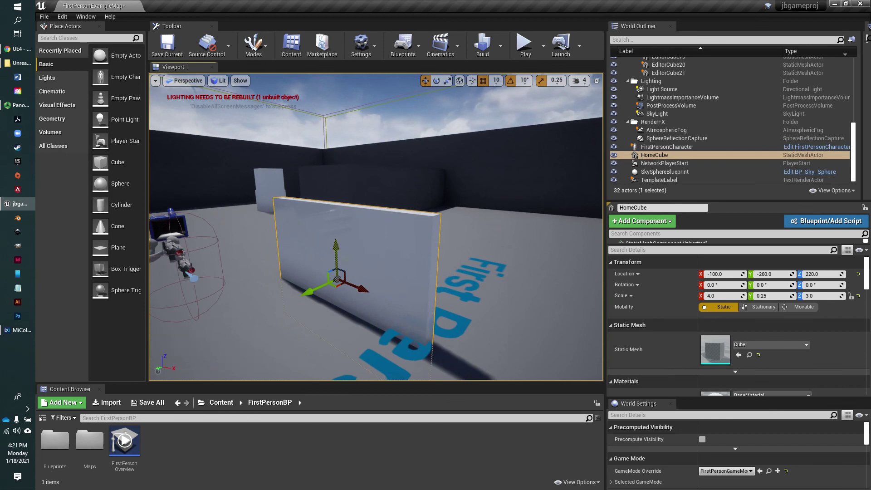
pyautogui.moveTo(339, 251); pyautogui.dragTo(341, 203)
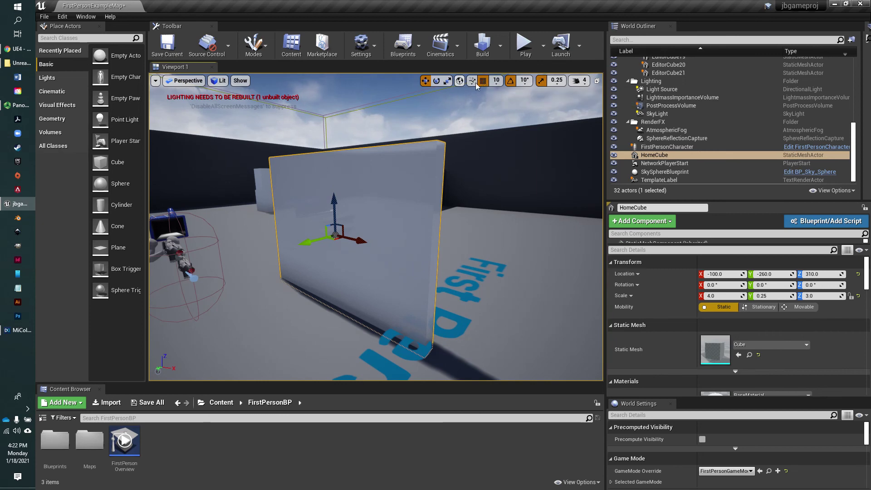
# - Hide the viewport toolbar and show it again
pyautogui.hotkey('ctrl', 'shift', 't')
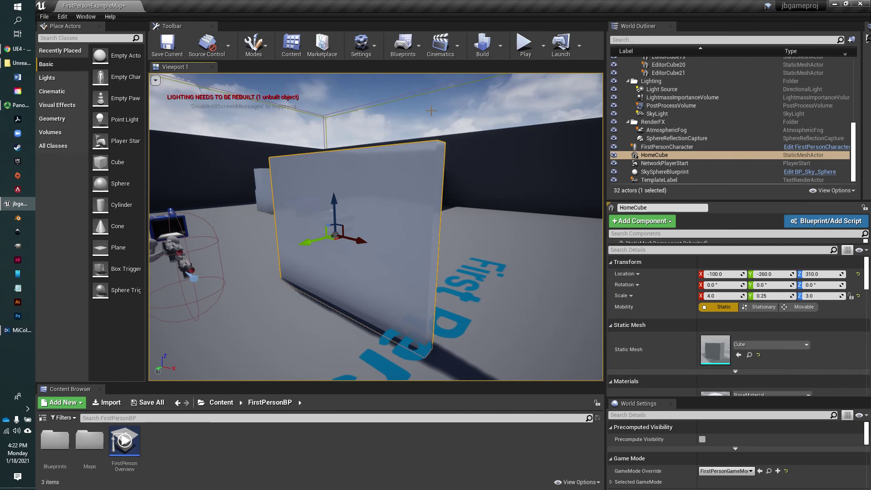
pyautogui.hotkey('ctrl', 'shift', 't')
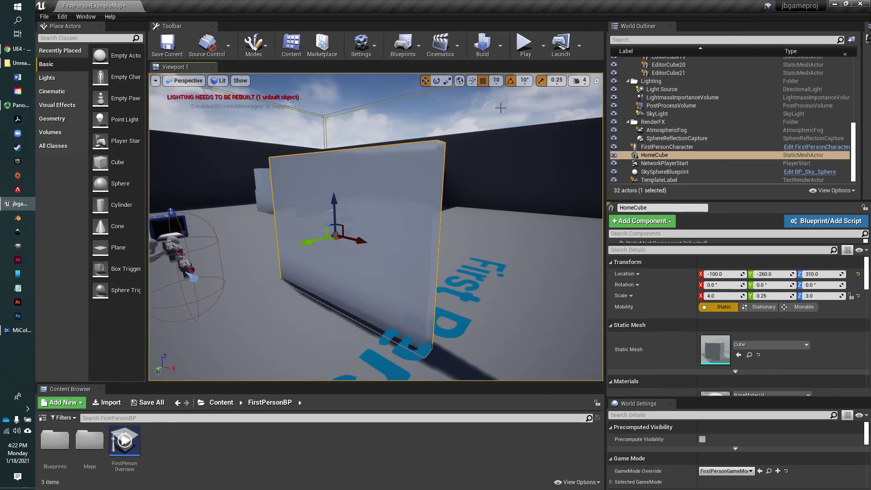
# - Rotate HomeCube about 30° around Z and move it along the world axes to X 80, Y -370
pyautogui.moveTo(358, 240)
pyautogui.mouseDown(button='right')
pyautogui.moveTo(399, 247)
pyautogui.moveTo(364, 241)
pyautogui.mouseUp(button='right')
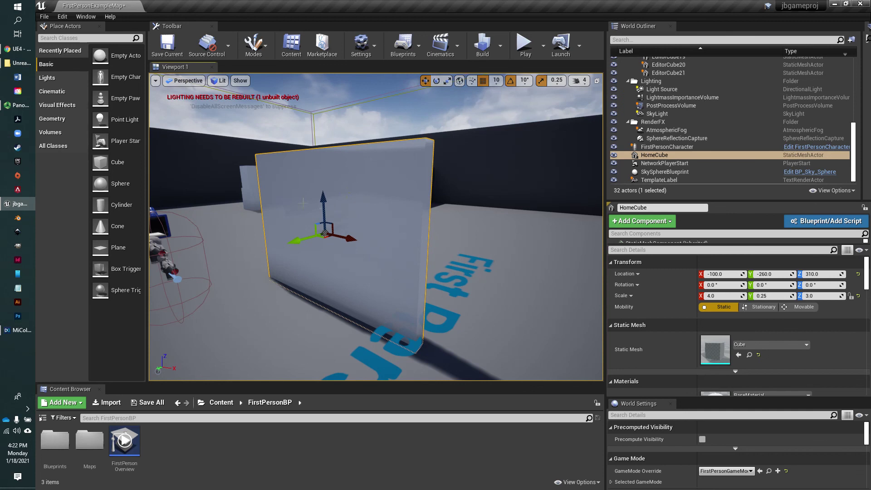
pyautogui.press('e')
pyautogui.moveTo(345, 251)
pyautogui.mouseDown()
pyautogui.moveTo(382, 249)
pyautogui.moveTo(347, 247)
pyautogui.mouseUp()
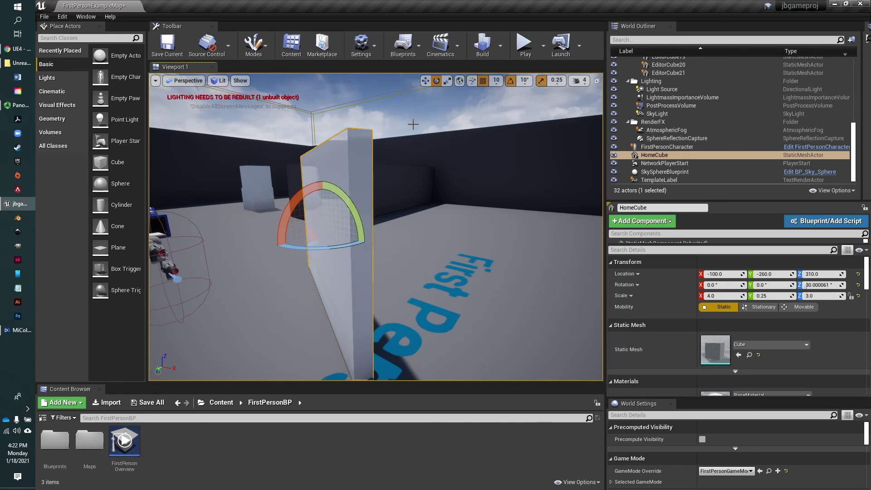
pyautogui.press('w')
pyautogui.moveTo(351, 238); pyautogui.dragTo(461, 265)
pyautogui.moveTo(390, 261); pyautogui.dragTo(432, 246)
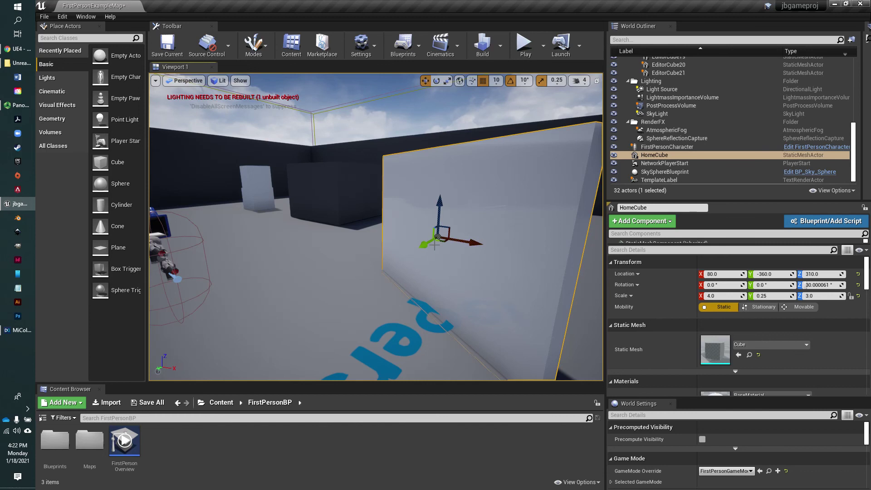
pyautogui.moveTo(429, 242); pyautogui.dragTo(425, 289)
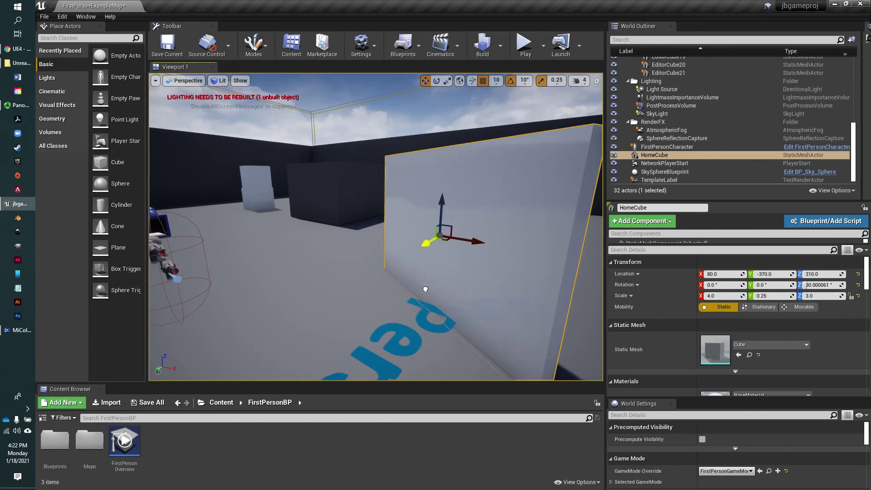
# - Compare the move gizmo in local and world coordinate space, leaving it set to local space
pyautogui.click(460, 82)
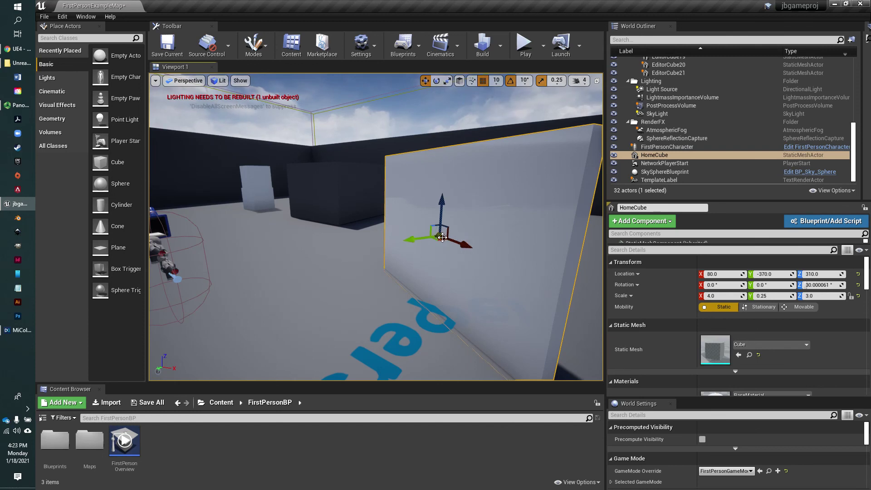
pyautogui.click(460, 83)
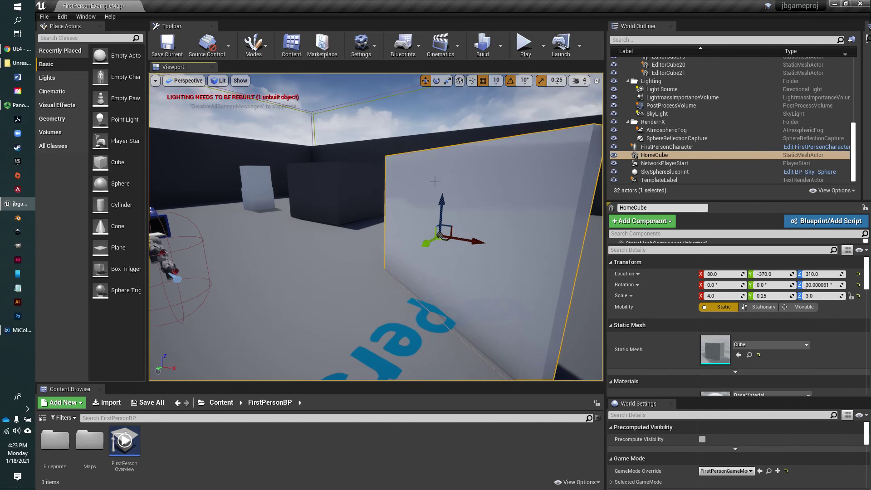
pyautogui.click(459, 80)
# - Try moving HomeCube along its local Y axis, and undo this move together with the preceding moves and rotation
pyautogui.moveTo(422, 237); pyautogui.dragTo(486, 239)
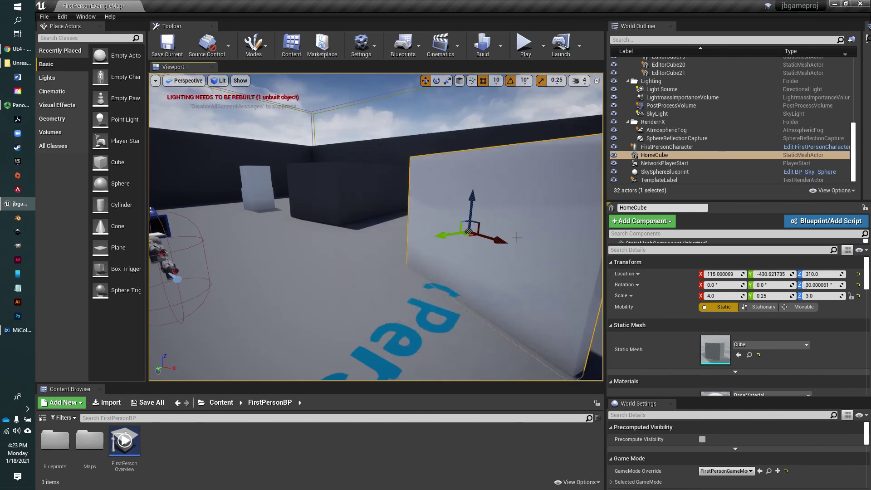
pyautogui.hotkey('ctrl', 'z')
pyautogui.hotkey('ctrl', 'z')
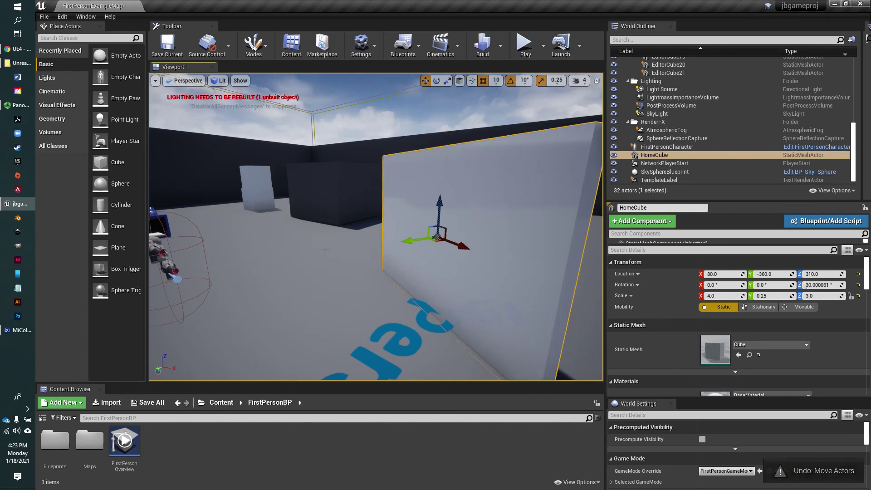
pyautogui.moveTo(392, 246)
pyautogui.mouseDown(button='right')
pyautogui.moveTo(337, 246)
pyautogui.moveTo(390, 239)
pyautogui.mouseUp(button='right')
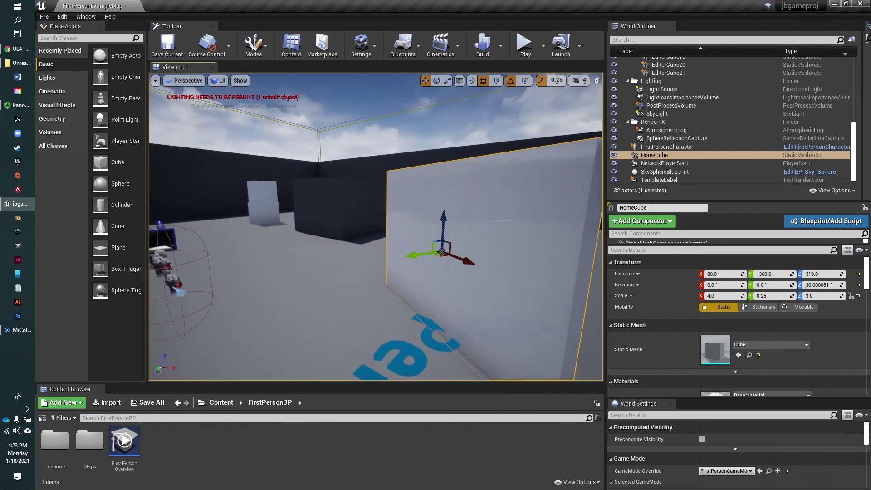
pyautogui.hotkey('ctrl', 'z')
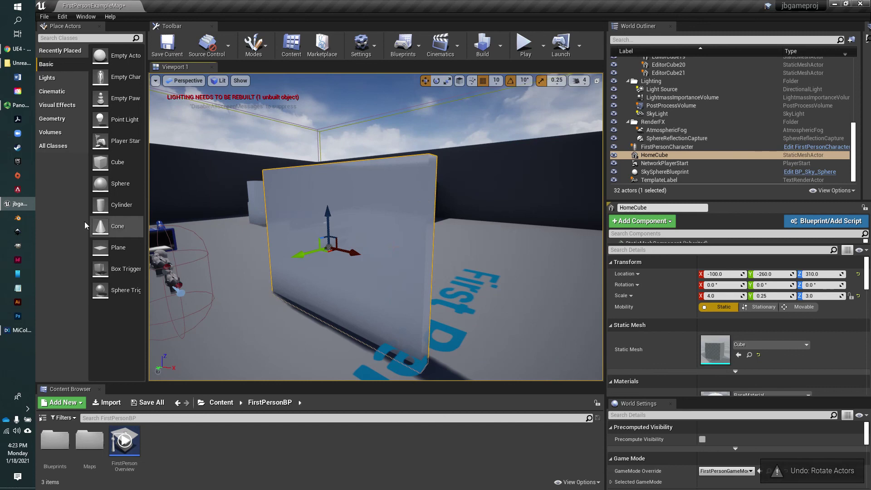
# - Move the wall to X 0, Y -330 and rename it HomeWall
pyautogui.moveTo(348, 249); pyautogui.dragTo(391, 243)
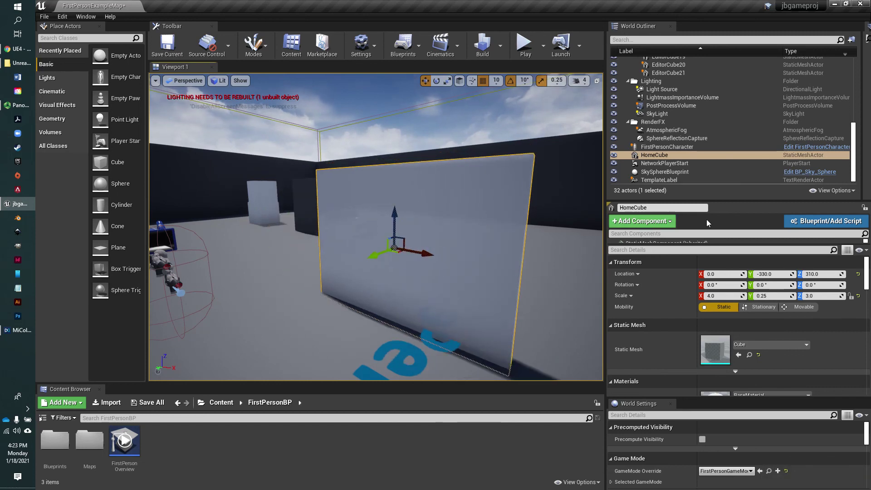
pyautogui.click(655, 209)
pyautogui.write('H')
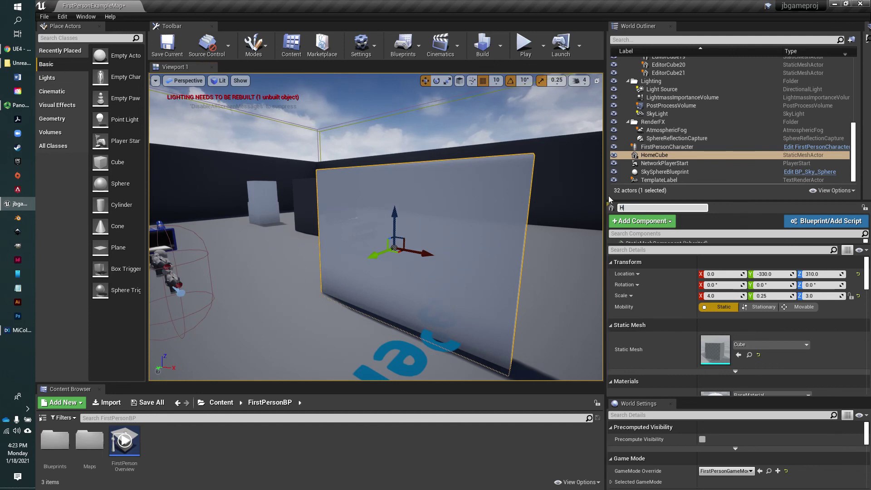
pyautogui.write('omeWall')
pyautogui.press('Return')
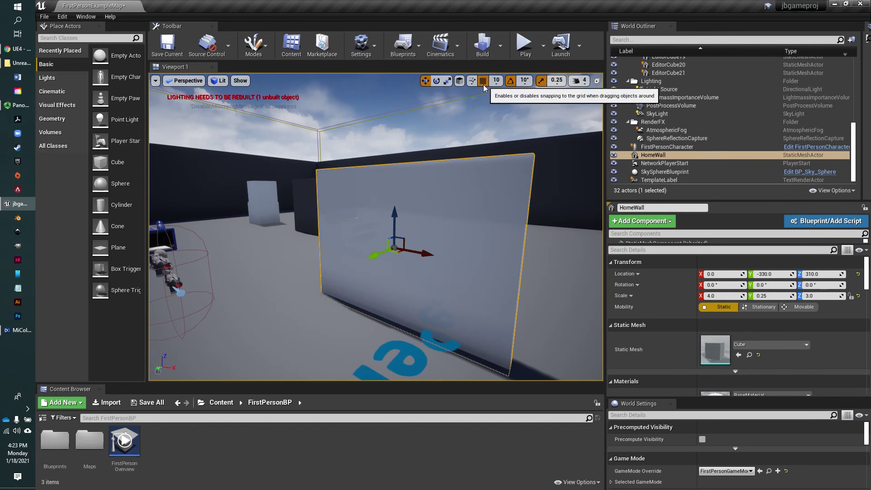
# - Focus the view on HomeWall and move it along its Y axis to 1290
pyautogui.moveTo(393, 158)
pyautogui.mouseDown(button='right')
pyautogui.moveTo(399, 191)
pyautogui.moveTo(411, 197)
pyautogui.moveTo(395, 163)
pyautogui.mouseUp(button='right')
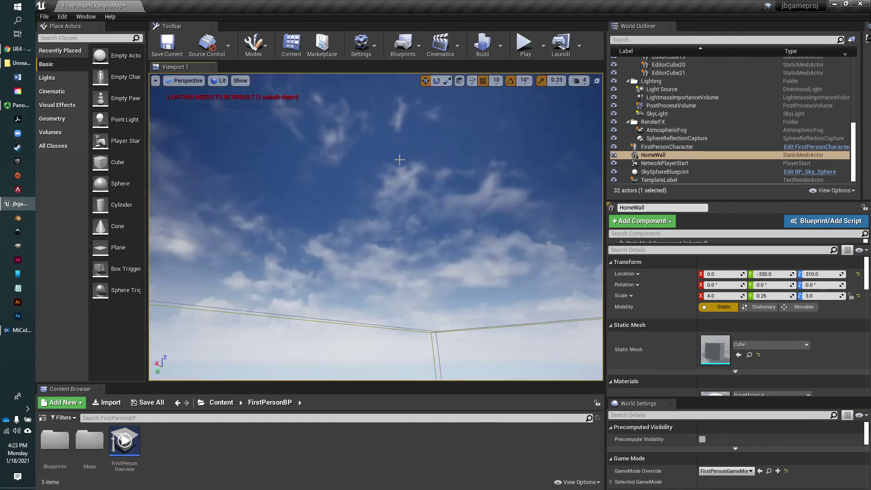
pyautogui.press('f')
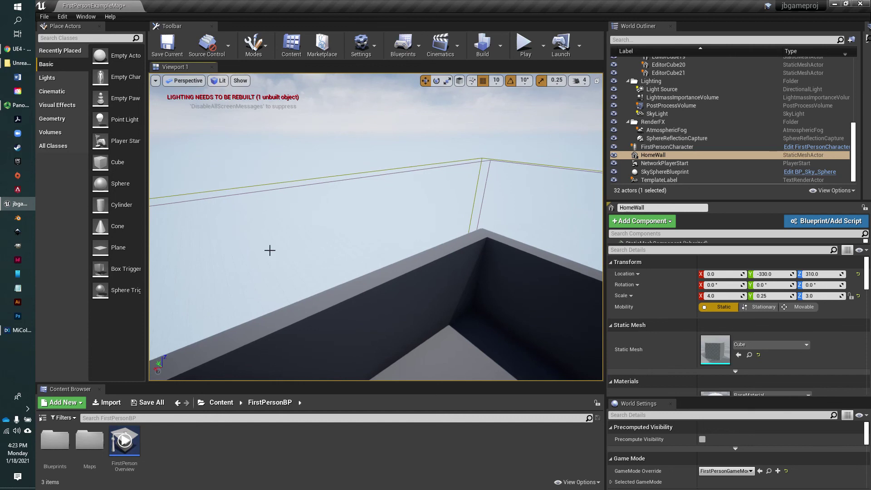
pyautogui.moveTo(232, 276); pyautogui.dragTo(359, 213, button='right')
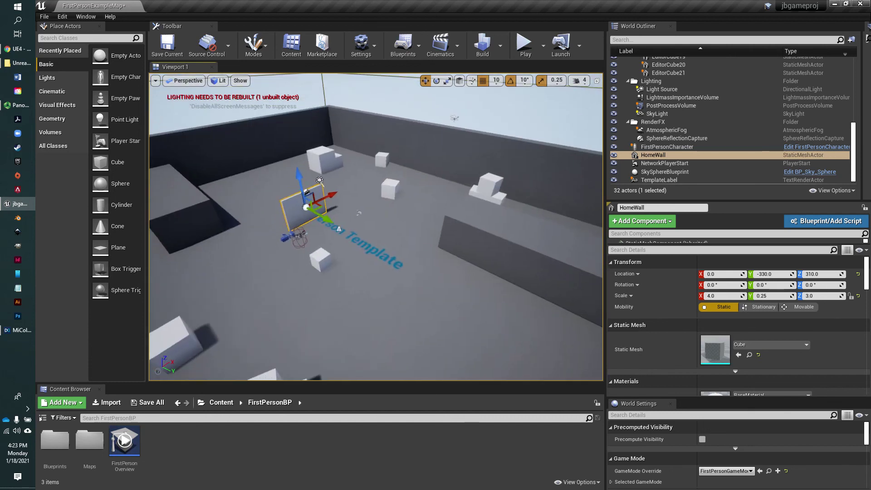
pyautogui.moveTo(329, 221); pyautogui.dragTo(585, 351)
# - Get a close view of HomeWall and adjust its location to Y 1280 and Z 320
pyautogui.moveTo(436, 190); pyautogui.dragTo(453, 185, button='right')
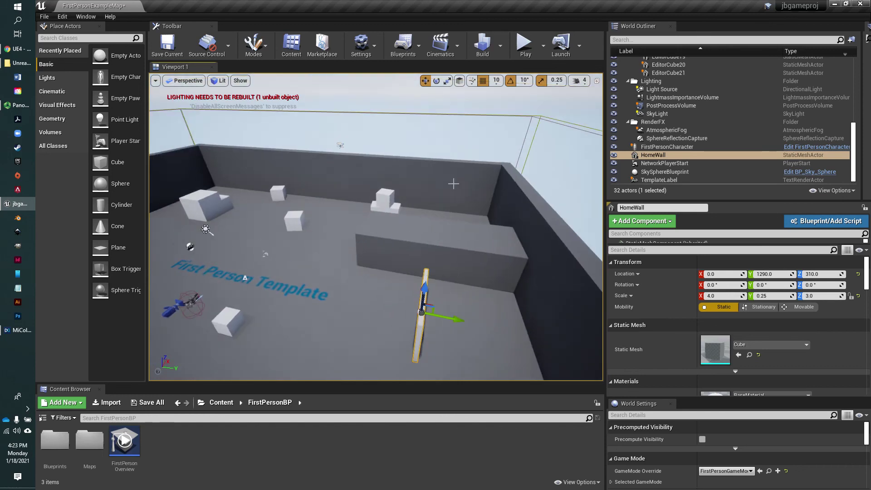
pyautogui.moveTo(506, 91)
pyautogui.mouseDown(button='right')
pyautogui.moveTo(490, 95)
pyautogui.moveTo(500, 94)
pyautogui.mouseUp(button='right')
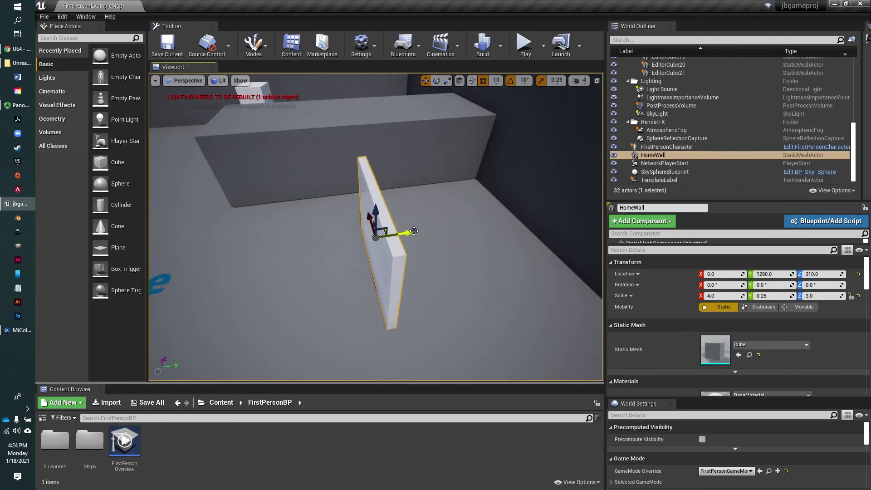
pyautogui.moveTo(411, 235); pyautogui.dragTo(372, 211)
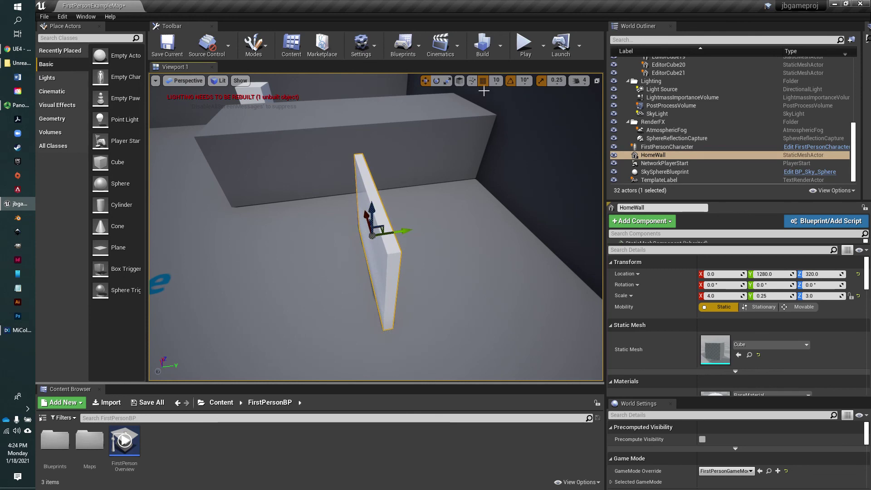
# - Set the position grid snap to 100 and try moving HomeWall along its Y axis to 1180
pyautogui.click(497, 82)
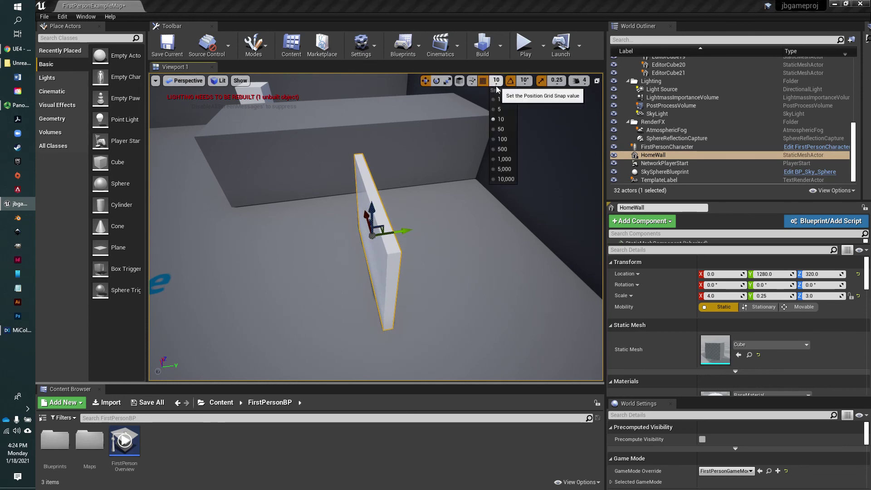
pyautogui.click(502, 139)
pyautogui.moveTo(373, 205); pyautogui.dragTo(380, 229)
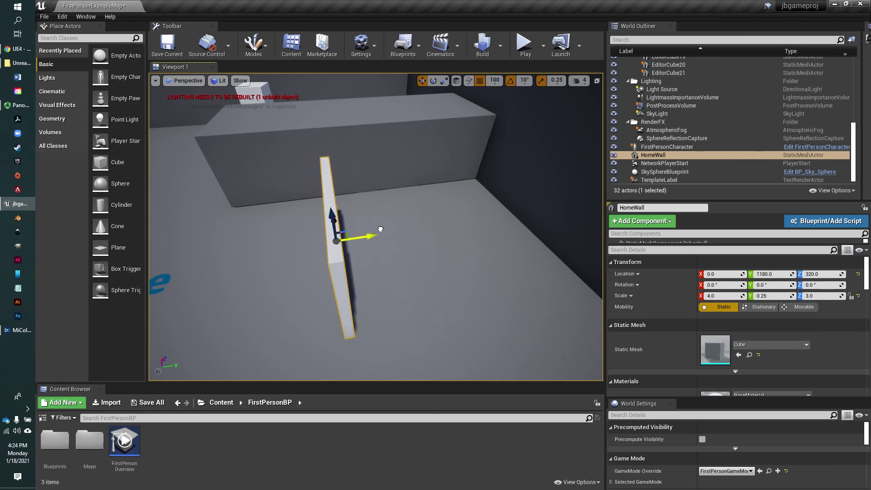
# - Set the position grid snap to 10 and move HomeWall along its Y axis to 1340
pyautogui.click(495, 82)
pyautogui.click(498, 118)
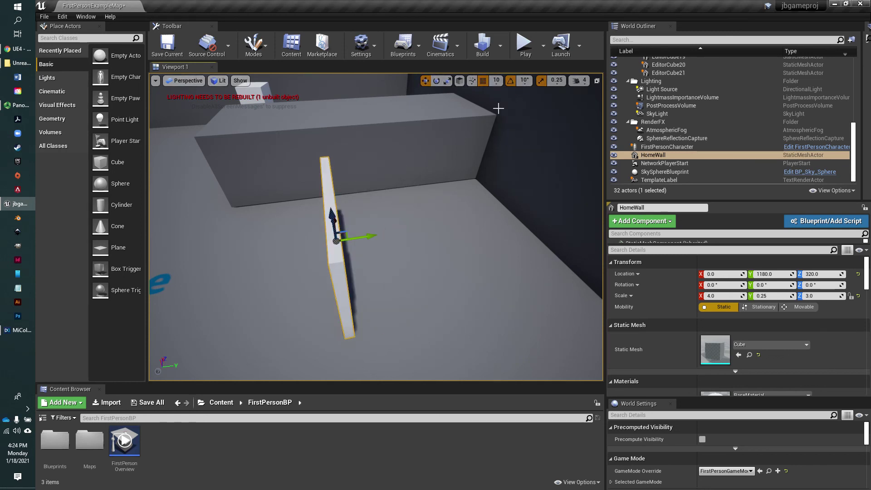
pyautogui.moveTo(363, 237); pyautogui.dragTo(423, 234)
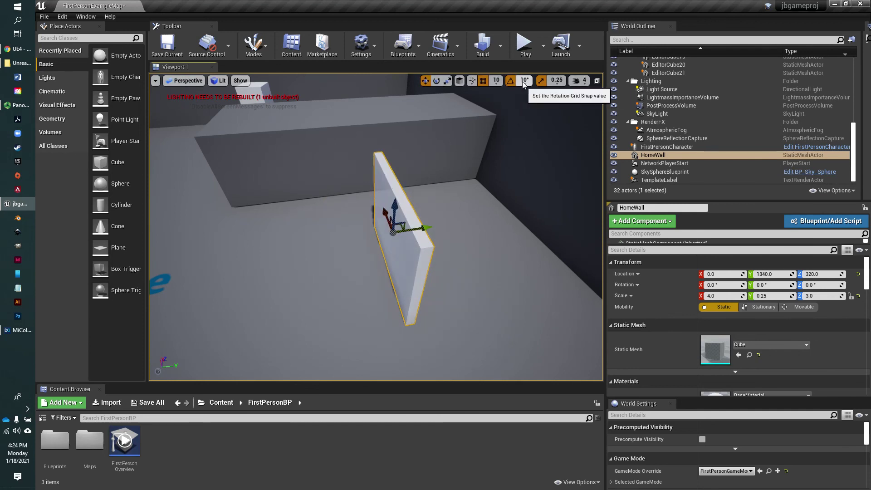
# - Try rotating HomeWall around its Z axis with 10° snapping, ending at its starting orientation
pyautogui.press('e')
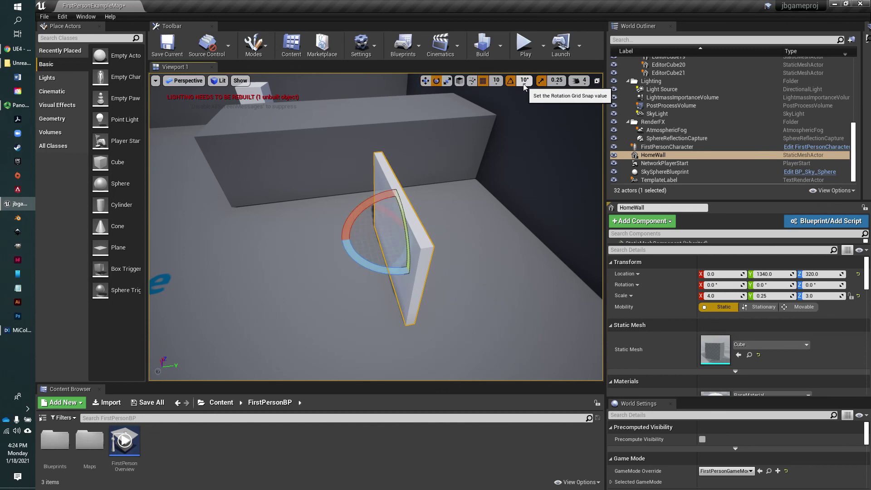
pyautogui.moveTo(369, 267)
pyautogui.mouseDown()
pyautogui.moveTo(352, 264)
pyautogui.moveTo(367, 267)
pyautogui.mouseUp()
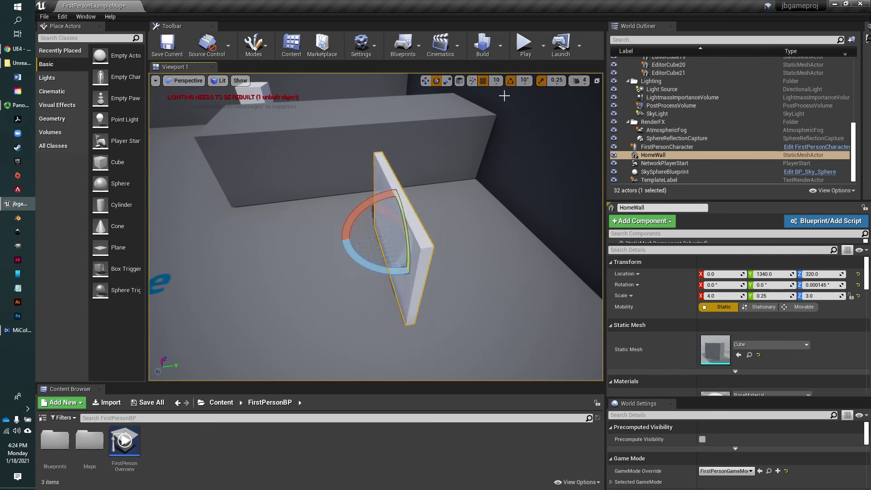
pyautogui.click(499, 84)
# - Set the rotation grid snap to 45° and try rotating HomeWall around its Z axis and back
pyautogui.click(524, 81)
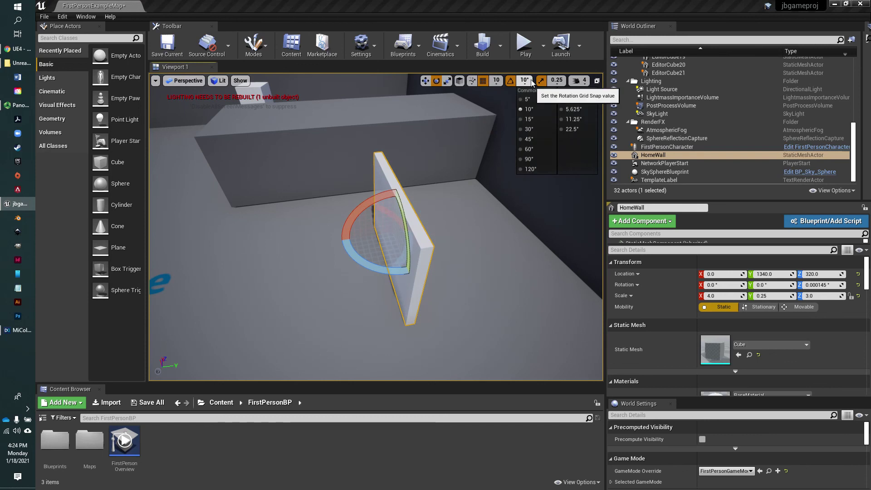
pyautogui.click(526, 139)
pyautogui.moveTo(368, 267)
pyautogui.mouseDown()
pyautogui.moveTo(336, 263)
pyautogui.moveTo(398, 270)
pyautogui.moveTo(366, 266)
pyautogui.mouseUp()
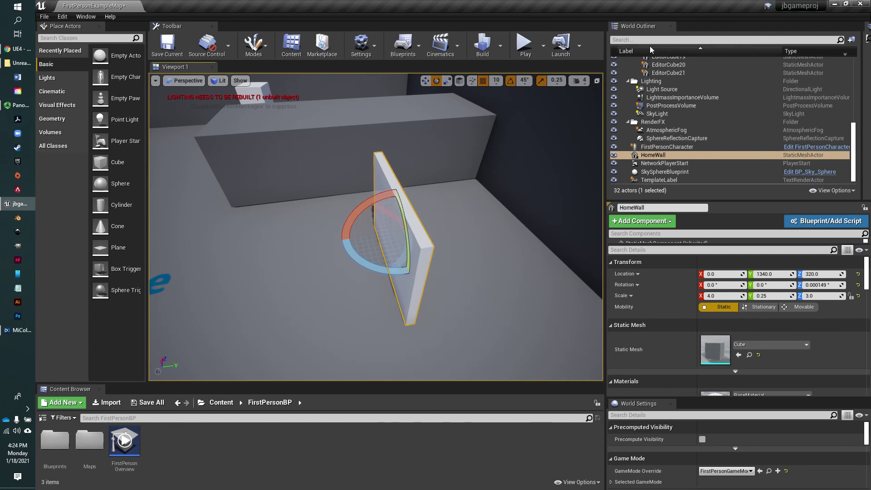
# - Set the rotation grid snap to 10° and test a Z-axis rotation of HomeWall, returning it to its starting orientation
pyautogui.click(525, 81)
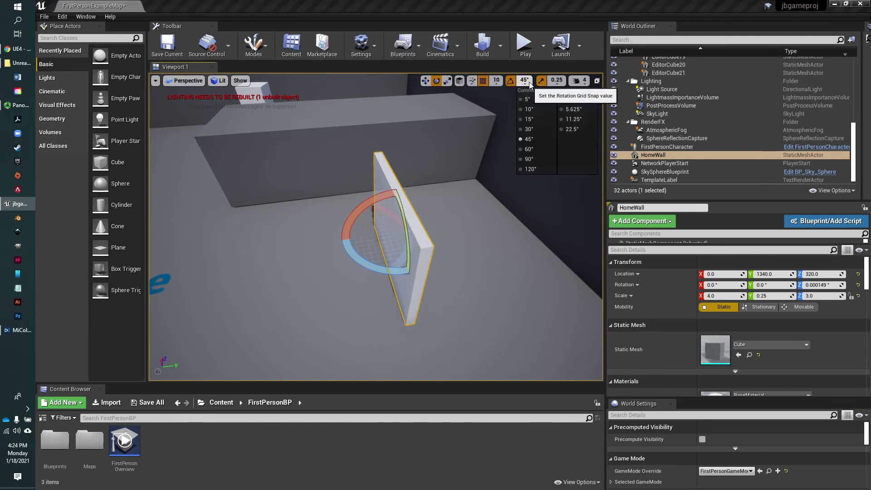
pyautogui.click(529, 109)
pyautogui.moveTo(401, 271)
pyautogui.mouseDown()
pyautogui.moveTo(385, 270)
pyautogui.moveTo(404, 272)
pyautogui.mouseUp()
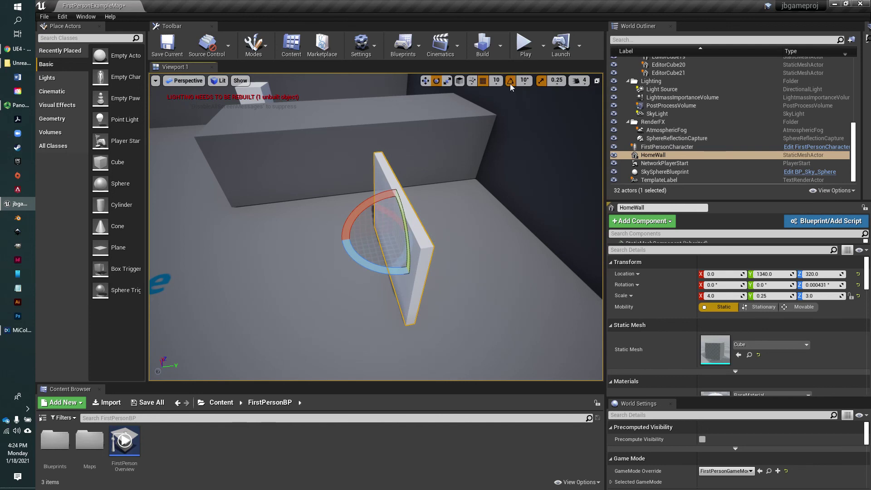
# - Rotate HomeWall freely around Z to about -2.03° with rotation snapping off, and re-enable rotation snapping
pyautogui.moveTo(384, 273)
pyautogui.mouseDown()
pyautogui.moveTo(404, 272)
pyautogui.moveTo(388, 273)
pyautogui.mouseUp()
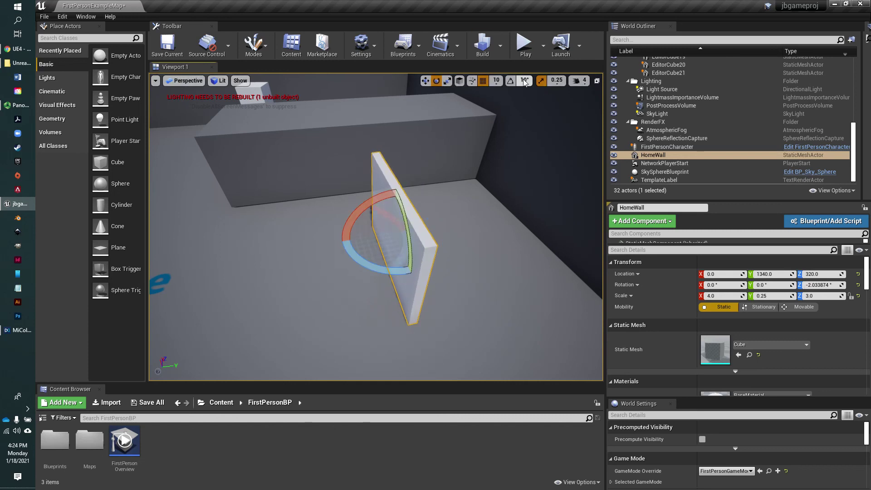
pyautogui.click(511, 81)
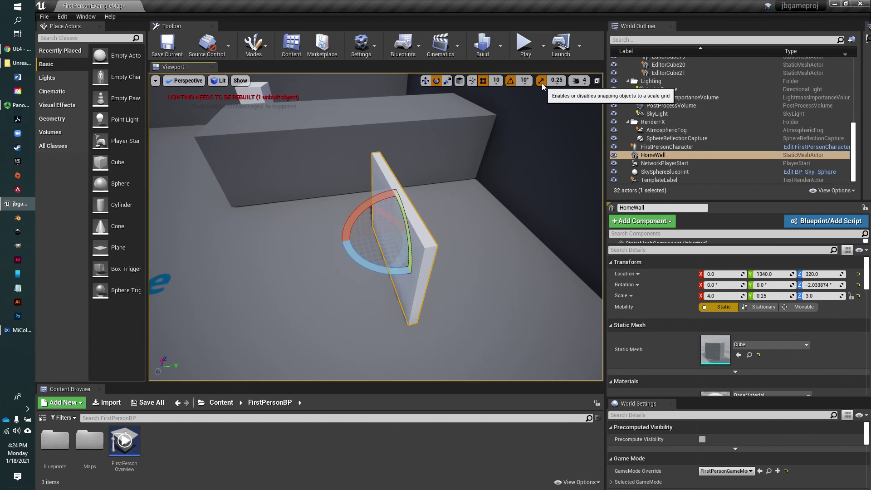
# - Scale HomeWall along its Z axis to 3.25 and open the scale snap options
pyautogui.press('r')
pyautogui.moveTo(394, 214)
pyautogui.mouseDown()
pyautogui.moveTo(394, 155)
pyautogui.moveTo(394, 206)
pyautogui.mouseUp()
pyautogui.click(559, 82)
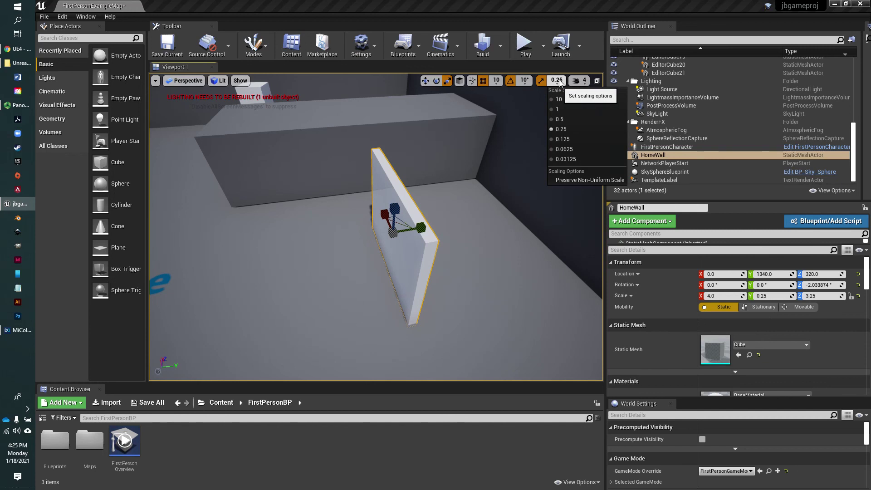
# - Raise the viewport camera speed to 8 and test it by moving around the scene
pyautogui.click(584, 81)
pyautogui.click(585, 83)
pyautogui.click(586, 84)
pyautogui.click(581, 82)
pyautogui.click(581, 82)
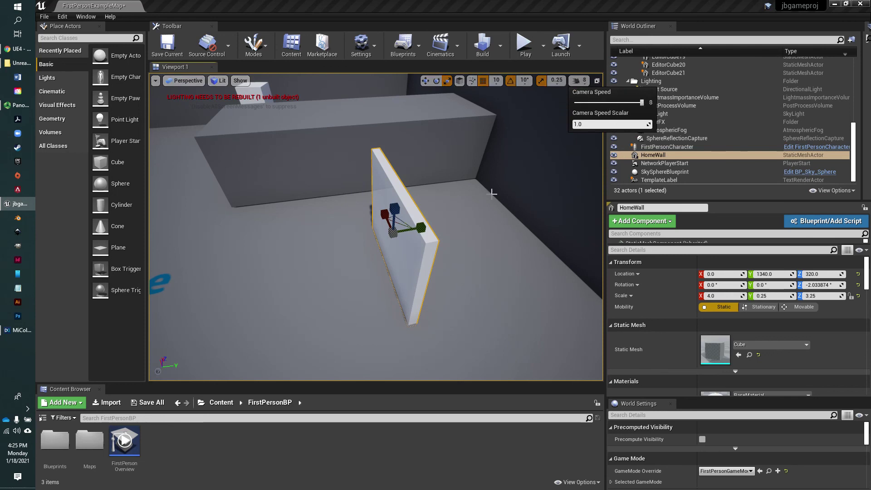
pyautogui.moveTo(491, 199)
pyautogui.mouseDown()
pyautogui.moveTo(491, 226)
pyautogui.moveTo(491, 198)
pyautogui.mouseUp()
# - Set the viewport camera speed to 4, test it by flying around the level, and deselect HomeWall
pyautogui.click(580, 81)
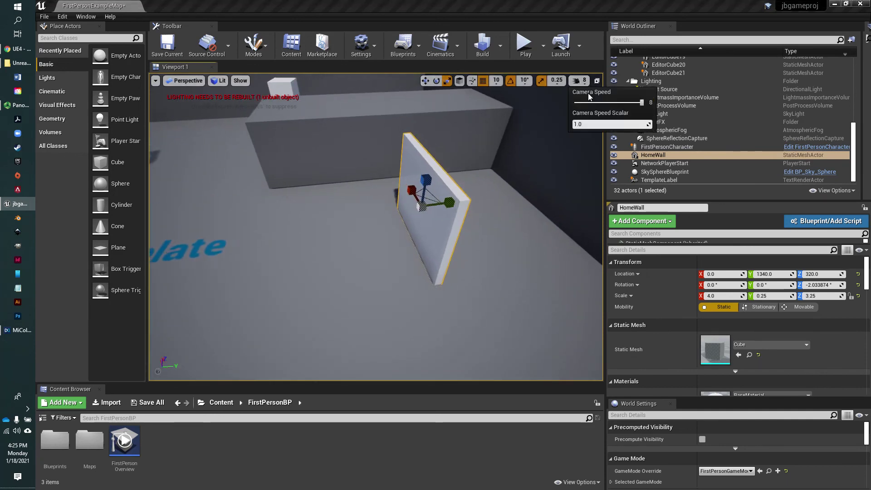
pyautogui.moveTo(642, 103); pyautogui.dragTo(589, 105)
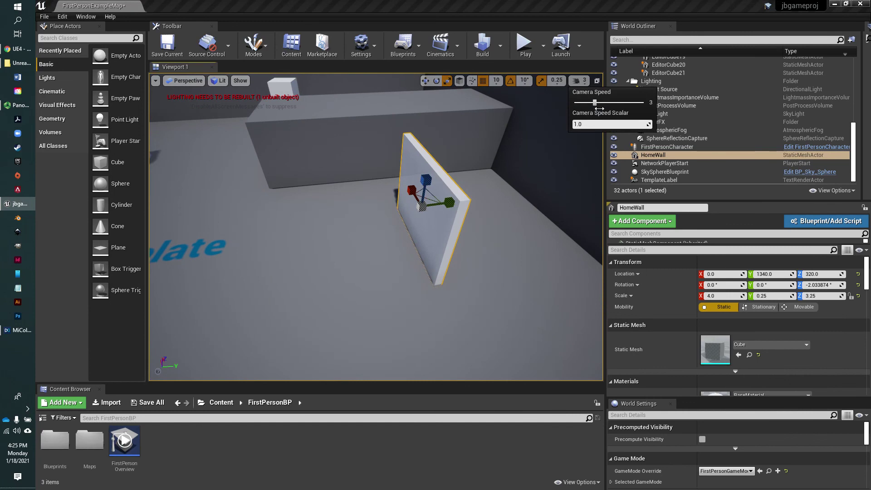
pyautogui.moveTo(497, 210); pyautogui.dragTo(411, 170)
pyautogui.press('Escape')
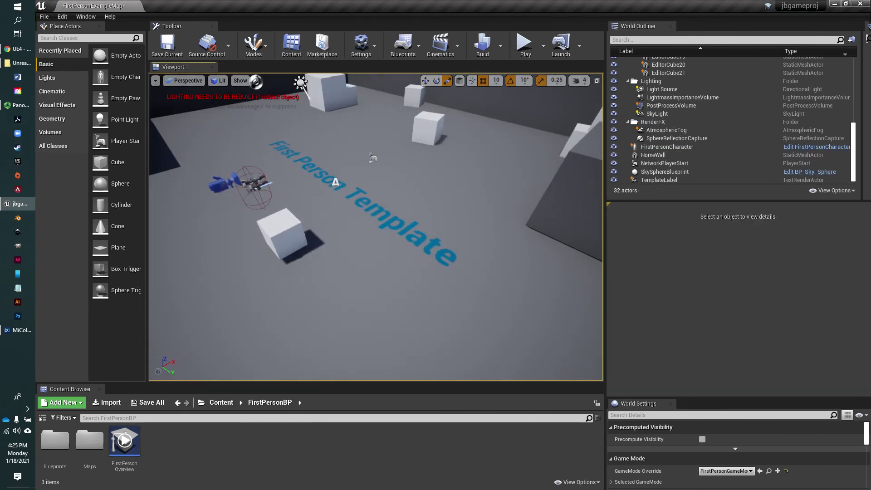